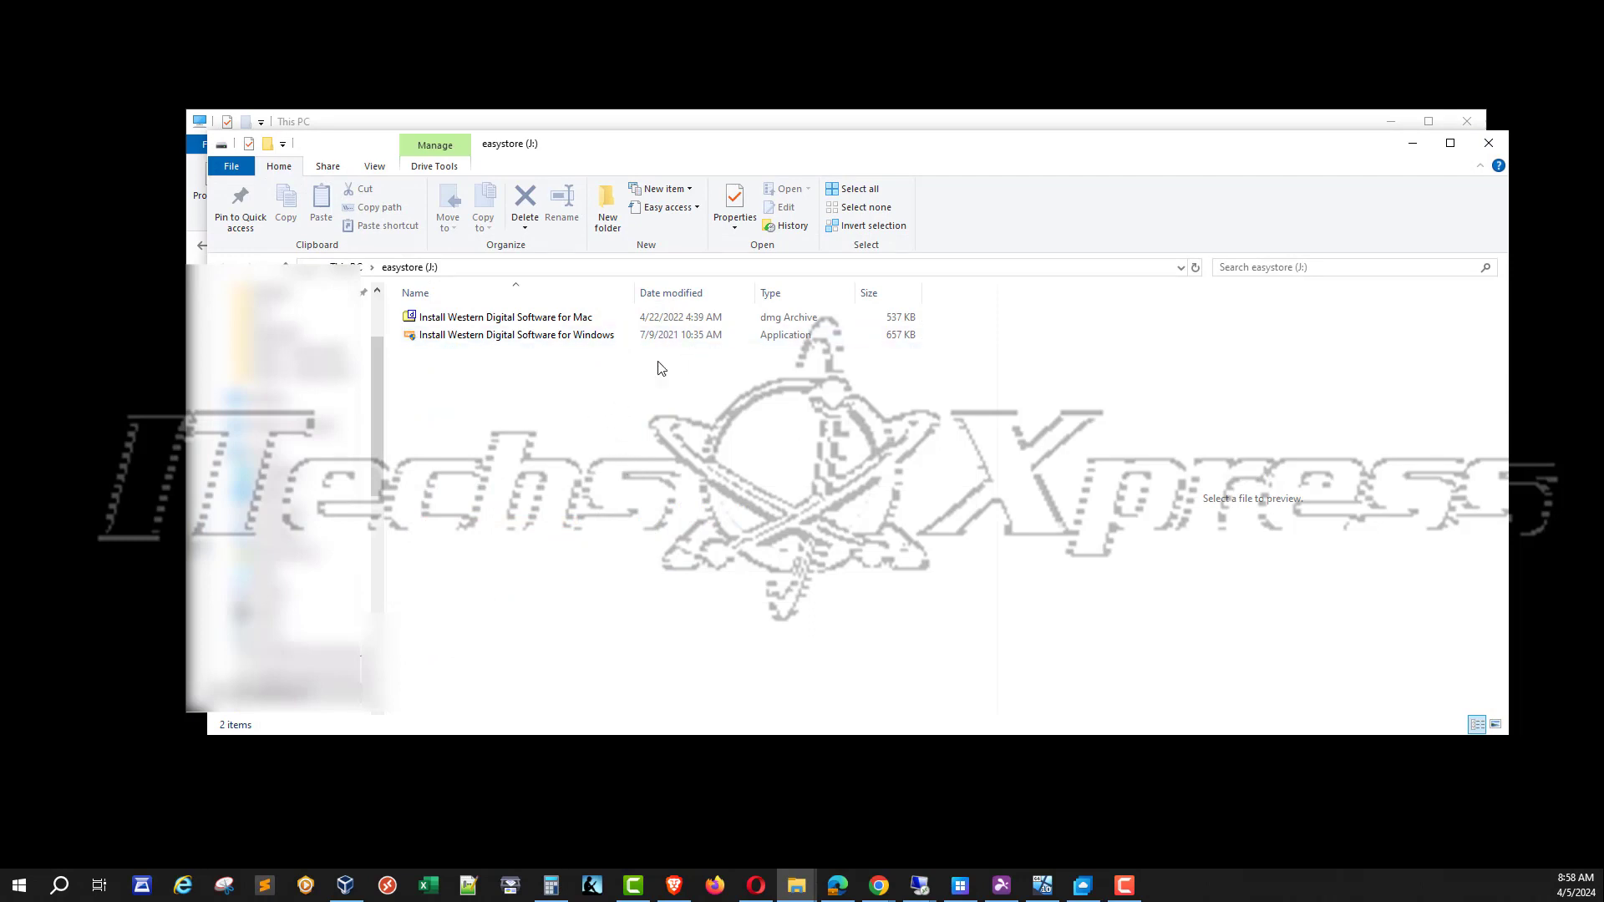
Step: Close the easystore (J:) folder window and turn on BitLocker for the easystore (J:) drive
click(1489, 143)
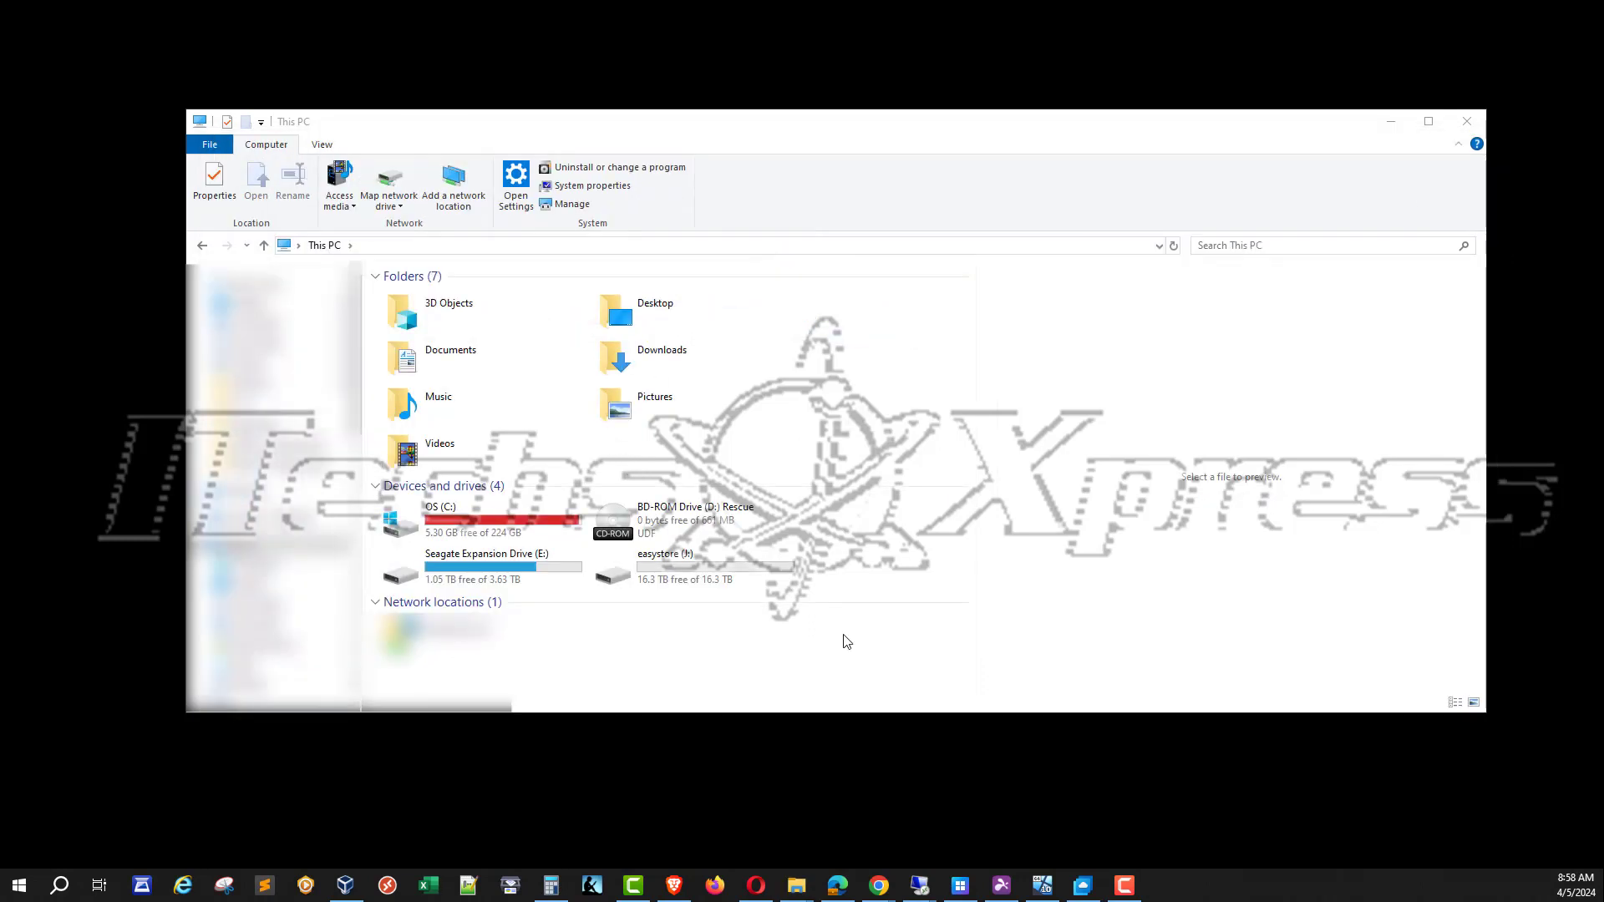
click(705, 576)
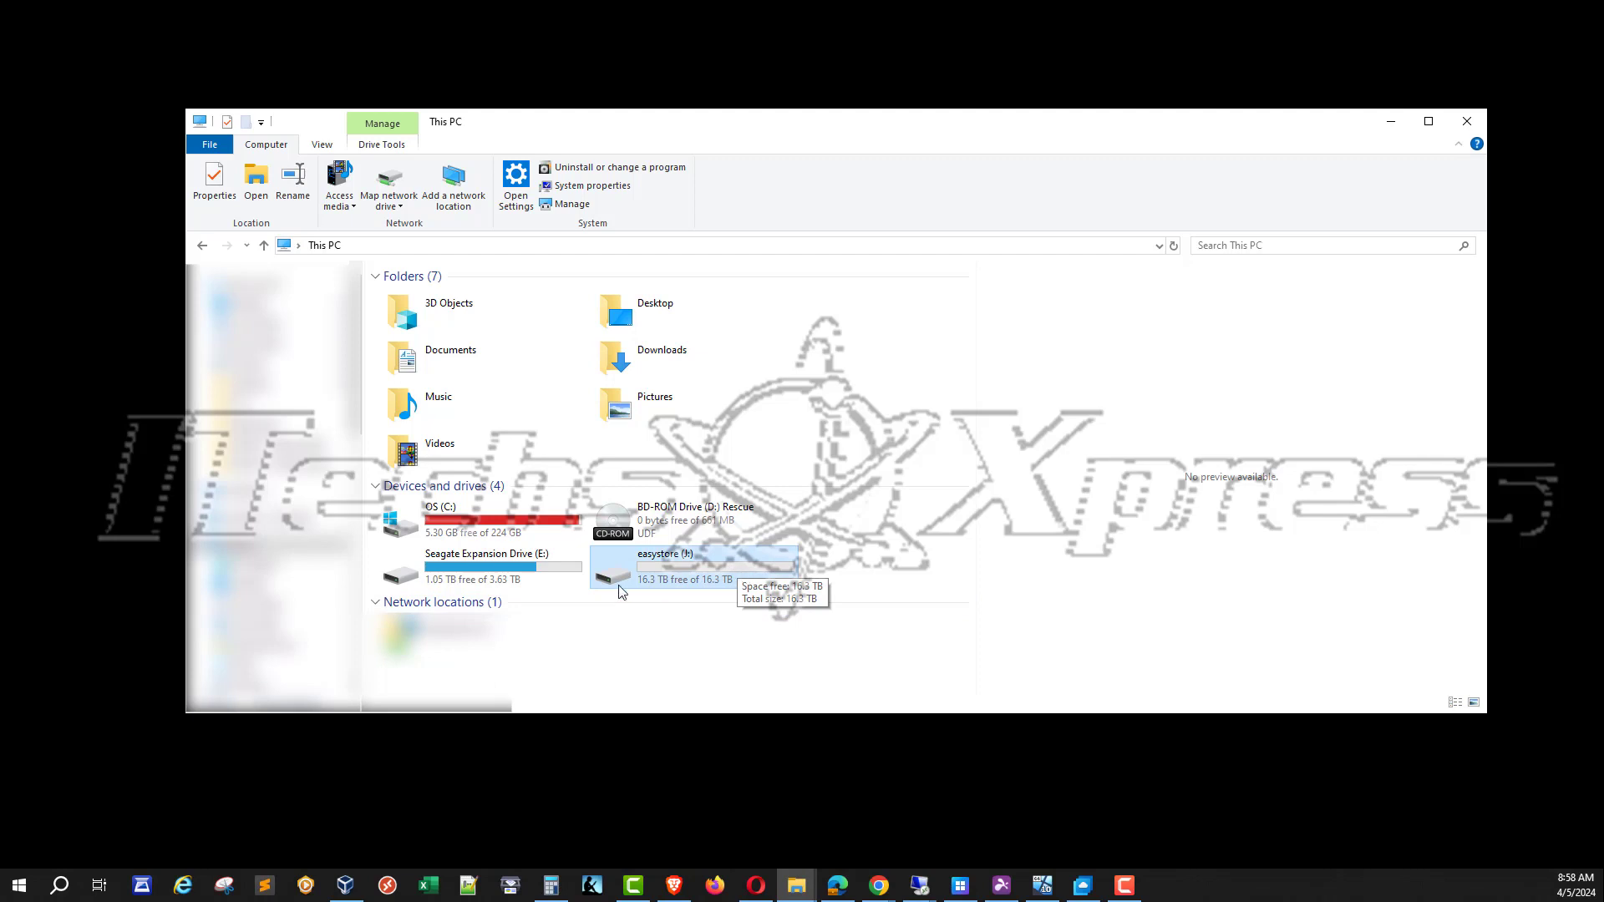
right_click(720, 569)
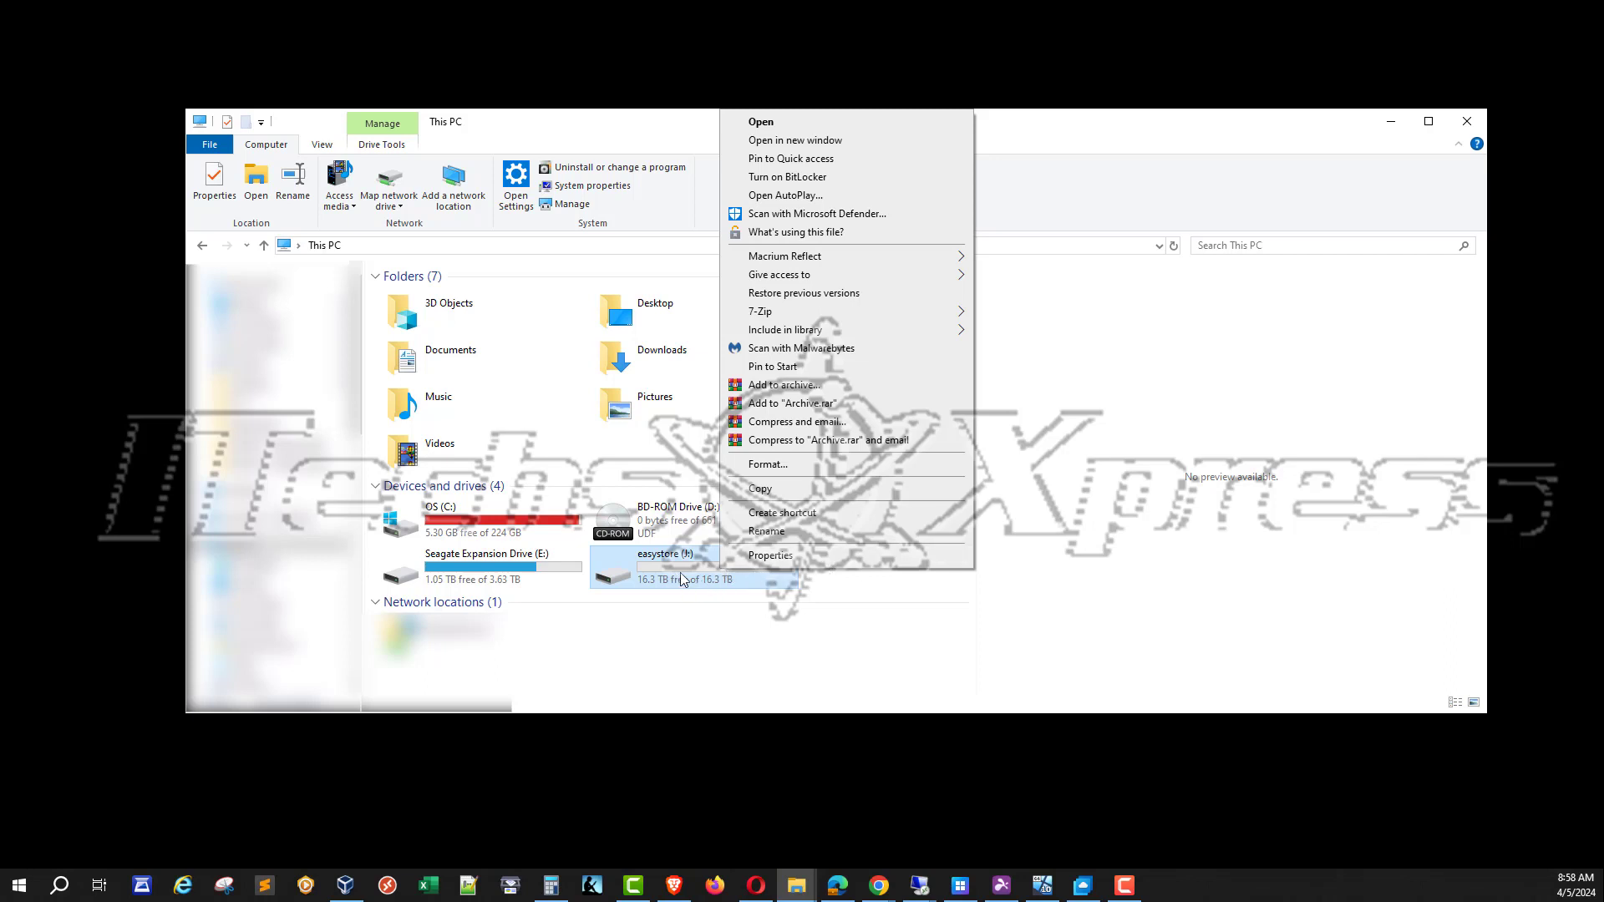
click(812, 180)
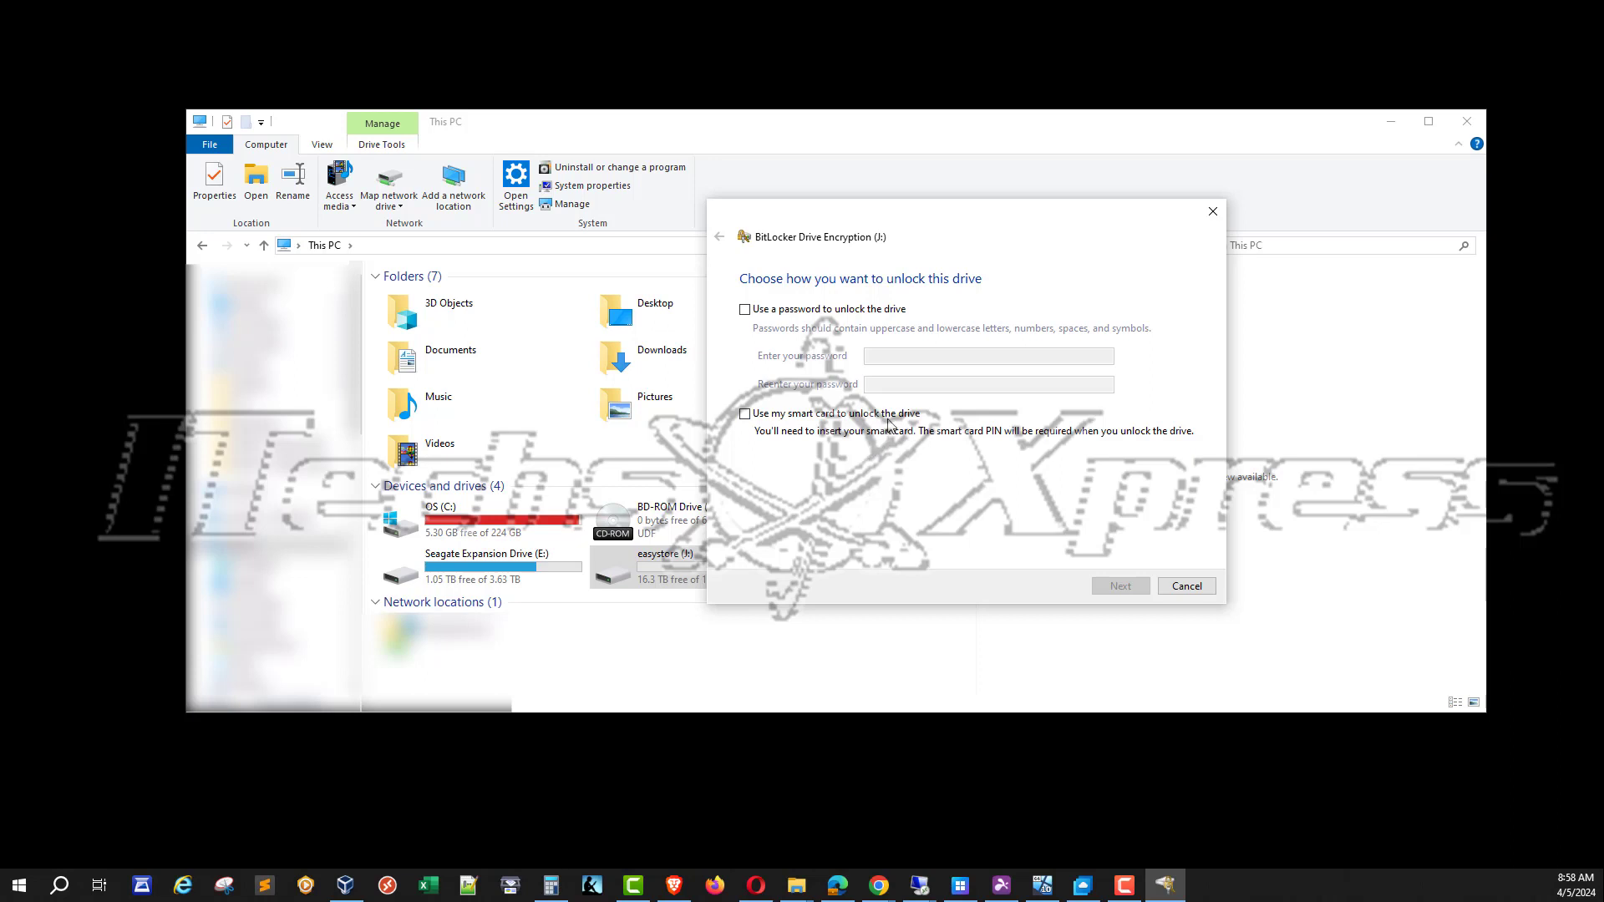
Step: Choose to unlock the drive with a password, enter the BitLocker password in both password fields, and continue
click(863, 315)
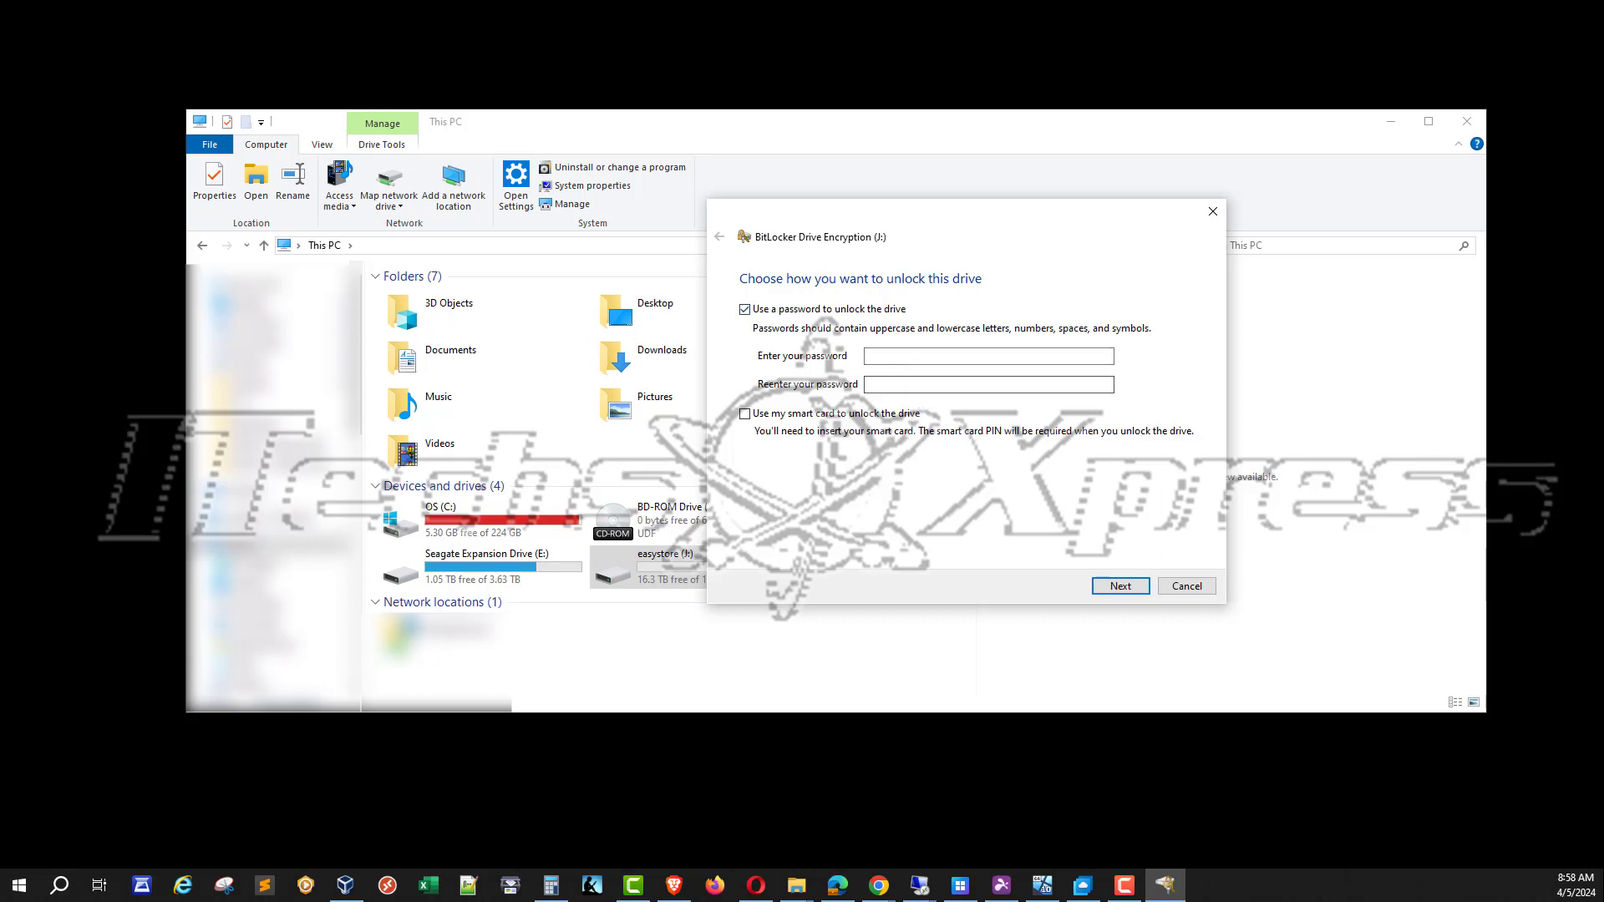
key(alt+Tab)
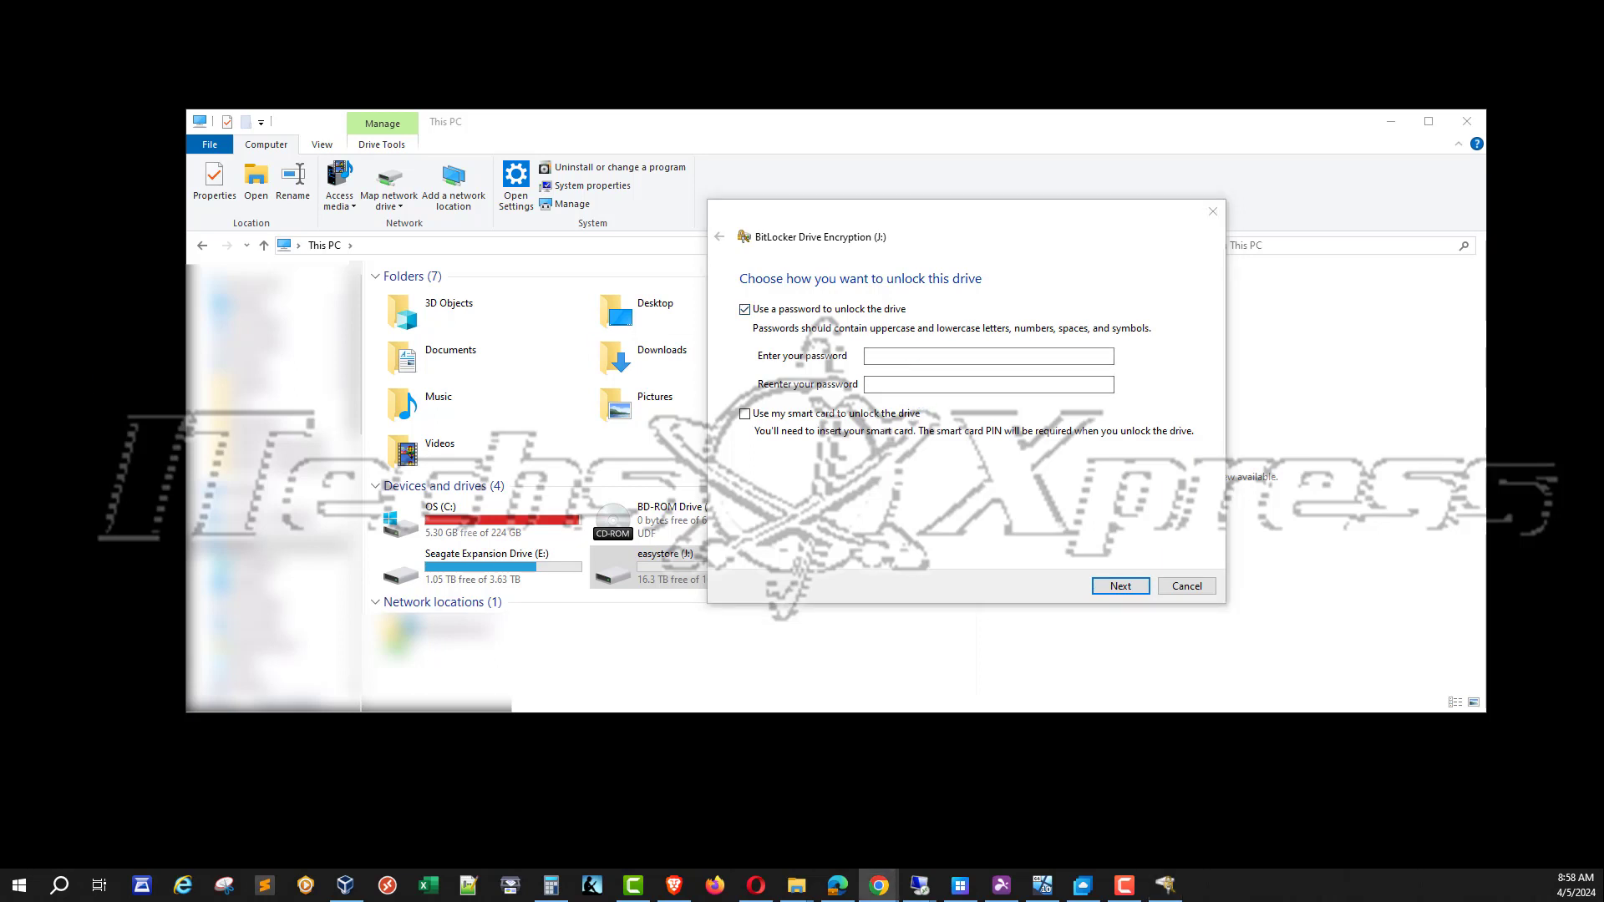
click(894, 358)
key(ctrl+v)
key(Tab)
key(ctrl+v)
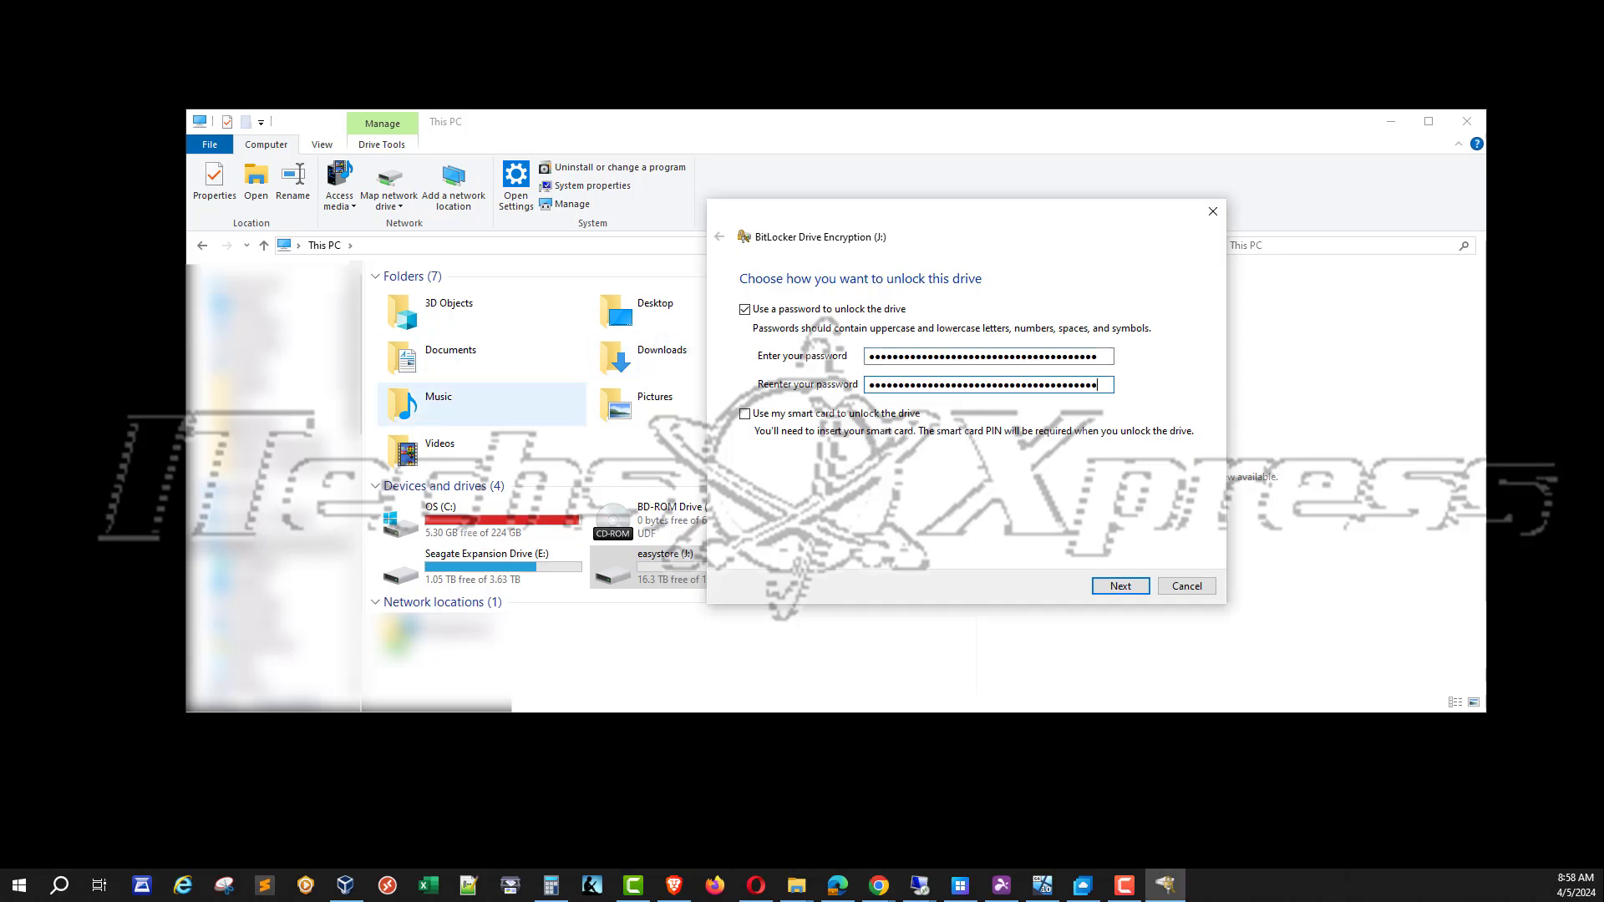
key(alt+Tab)
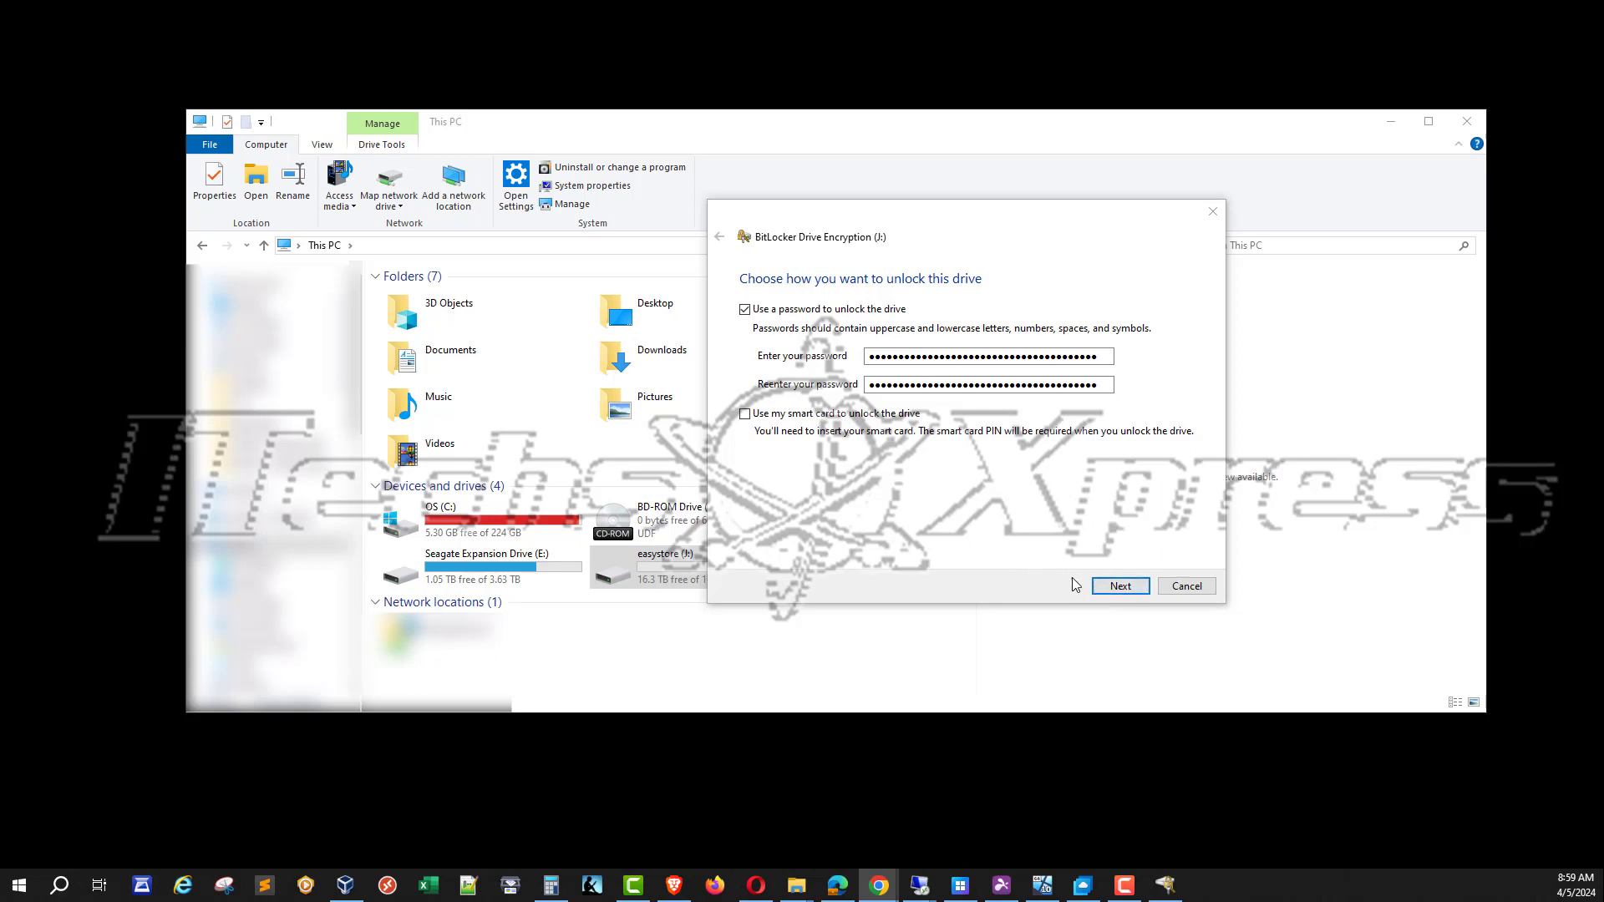
click(1122, 587)
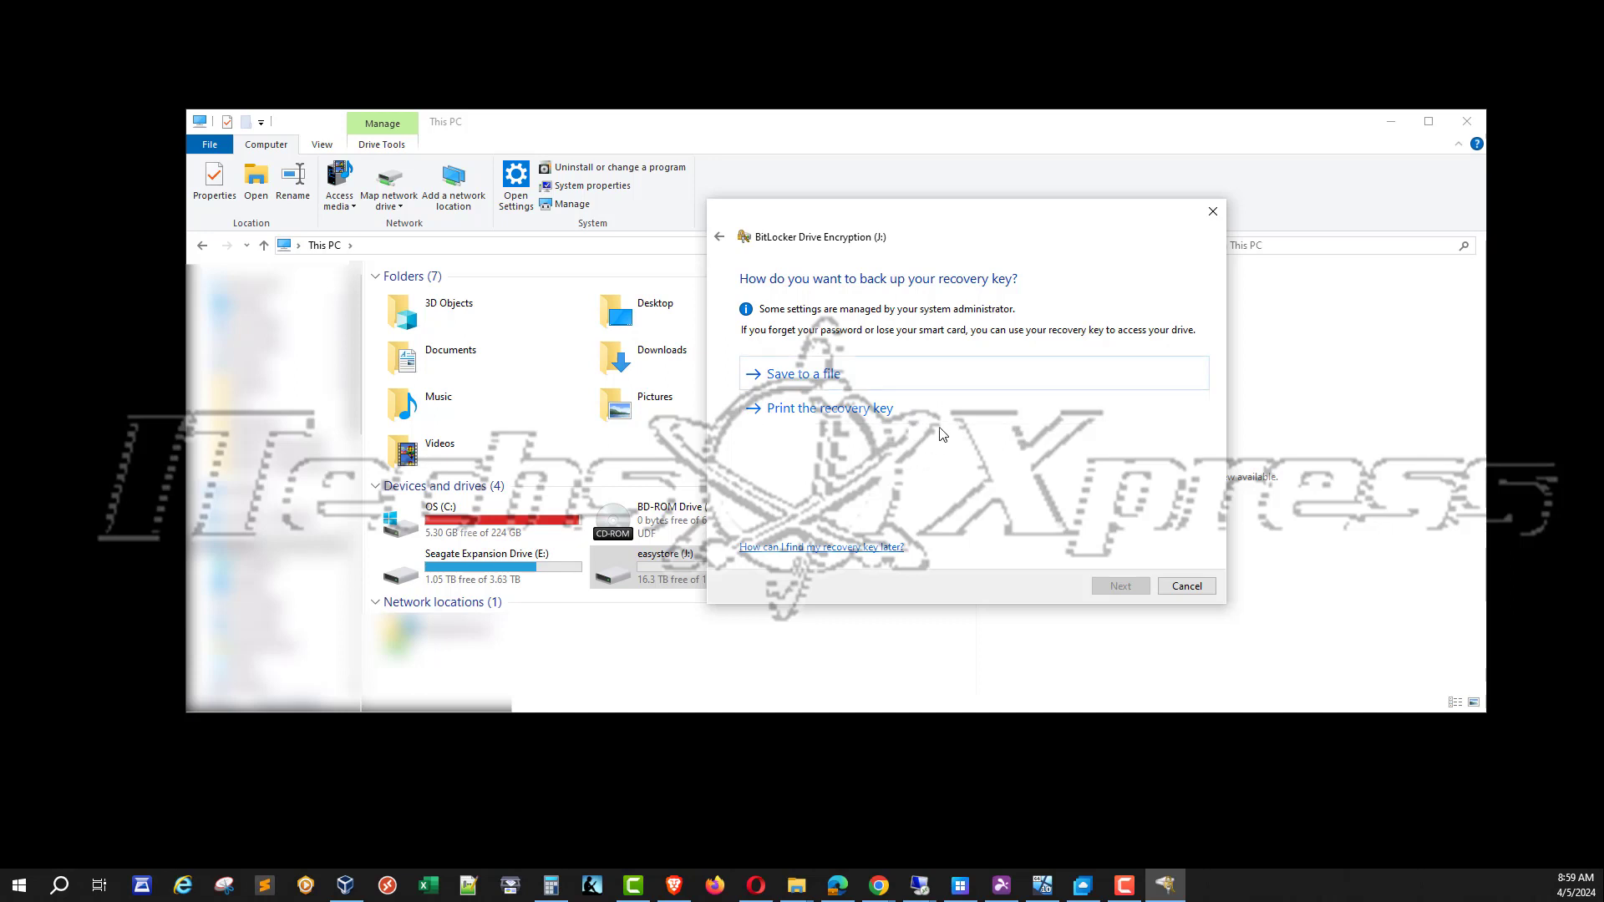
Step: Save the recovery key as a text file in Documents, and print it with Microsoft Print to PDF
click(948, 383)
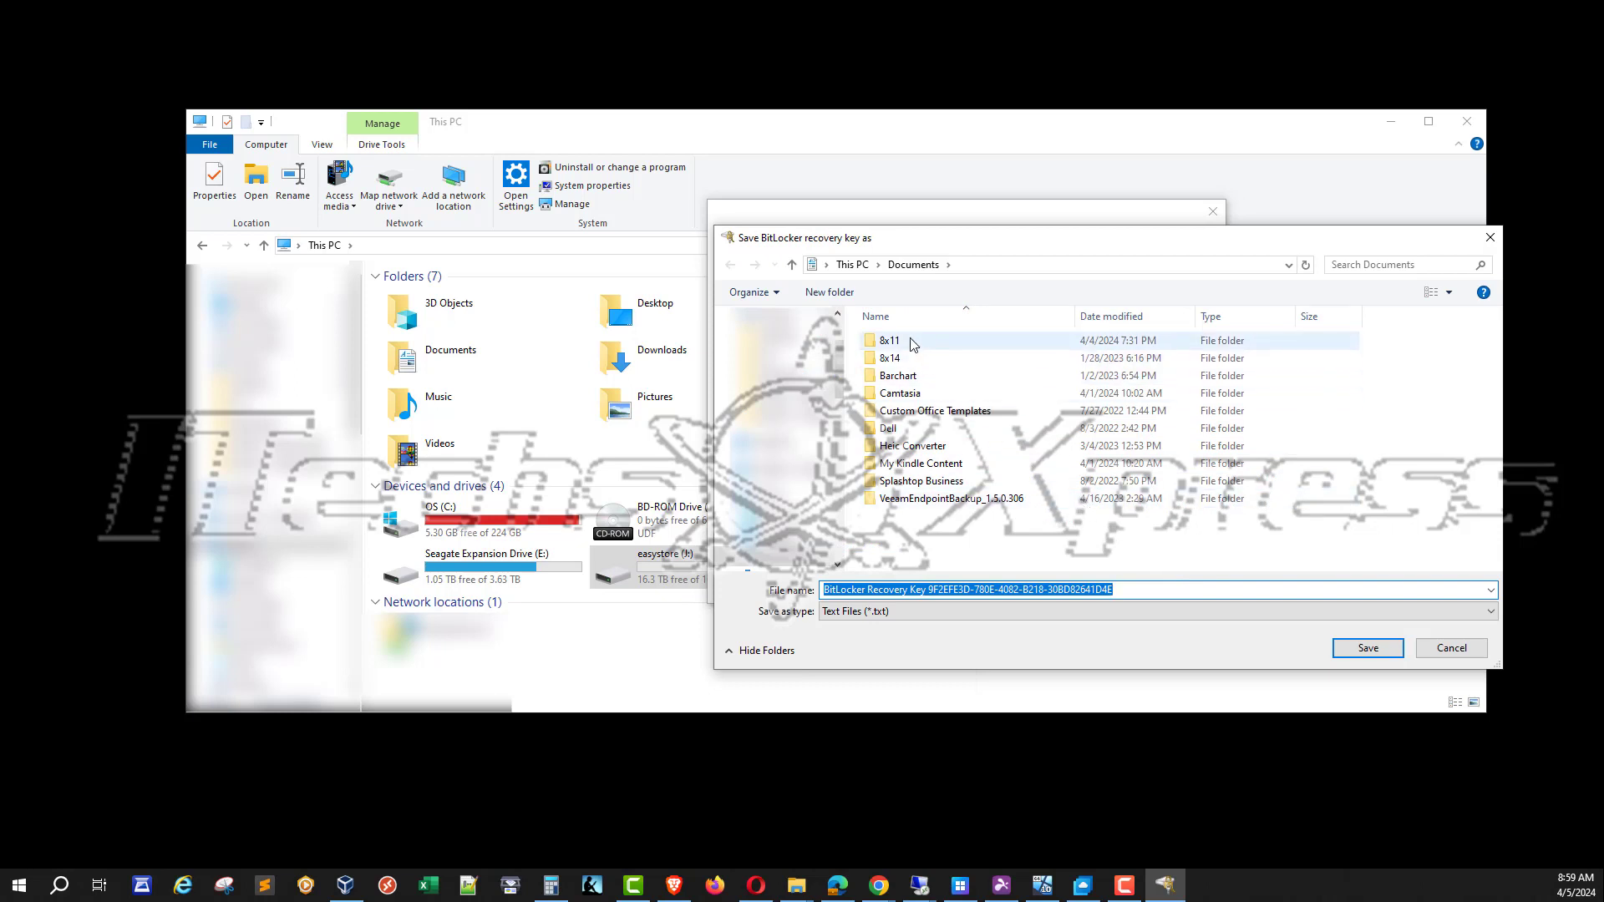
click(1368, 648)
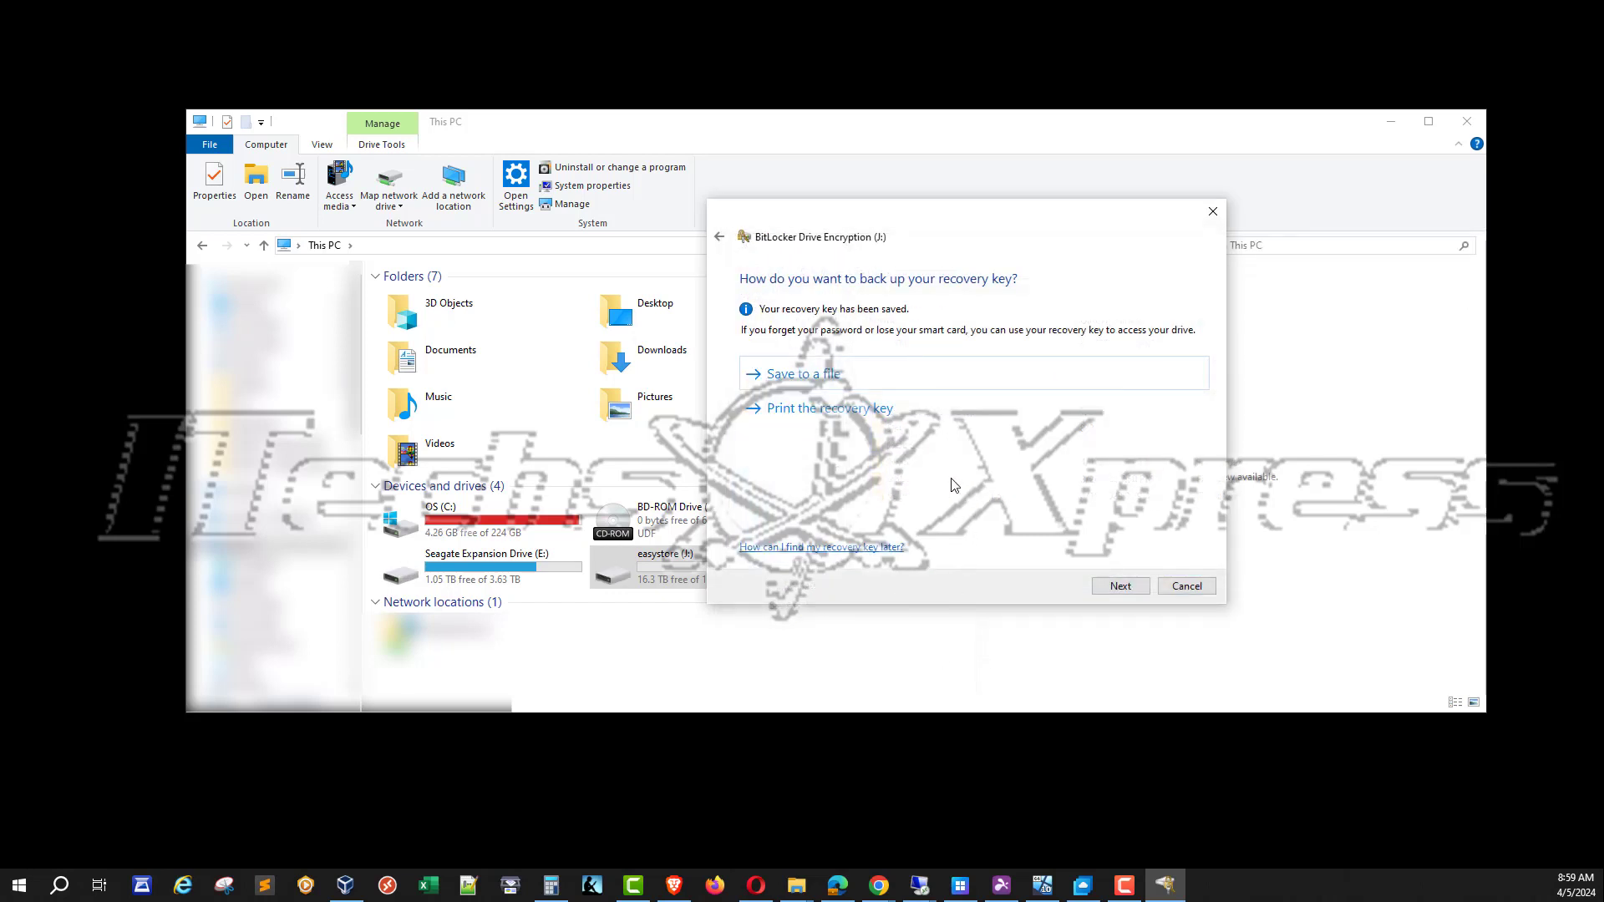
click(890, 416)
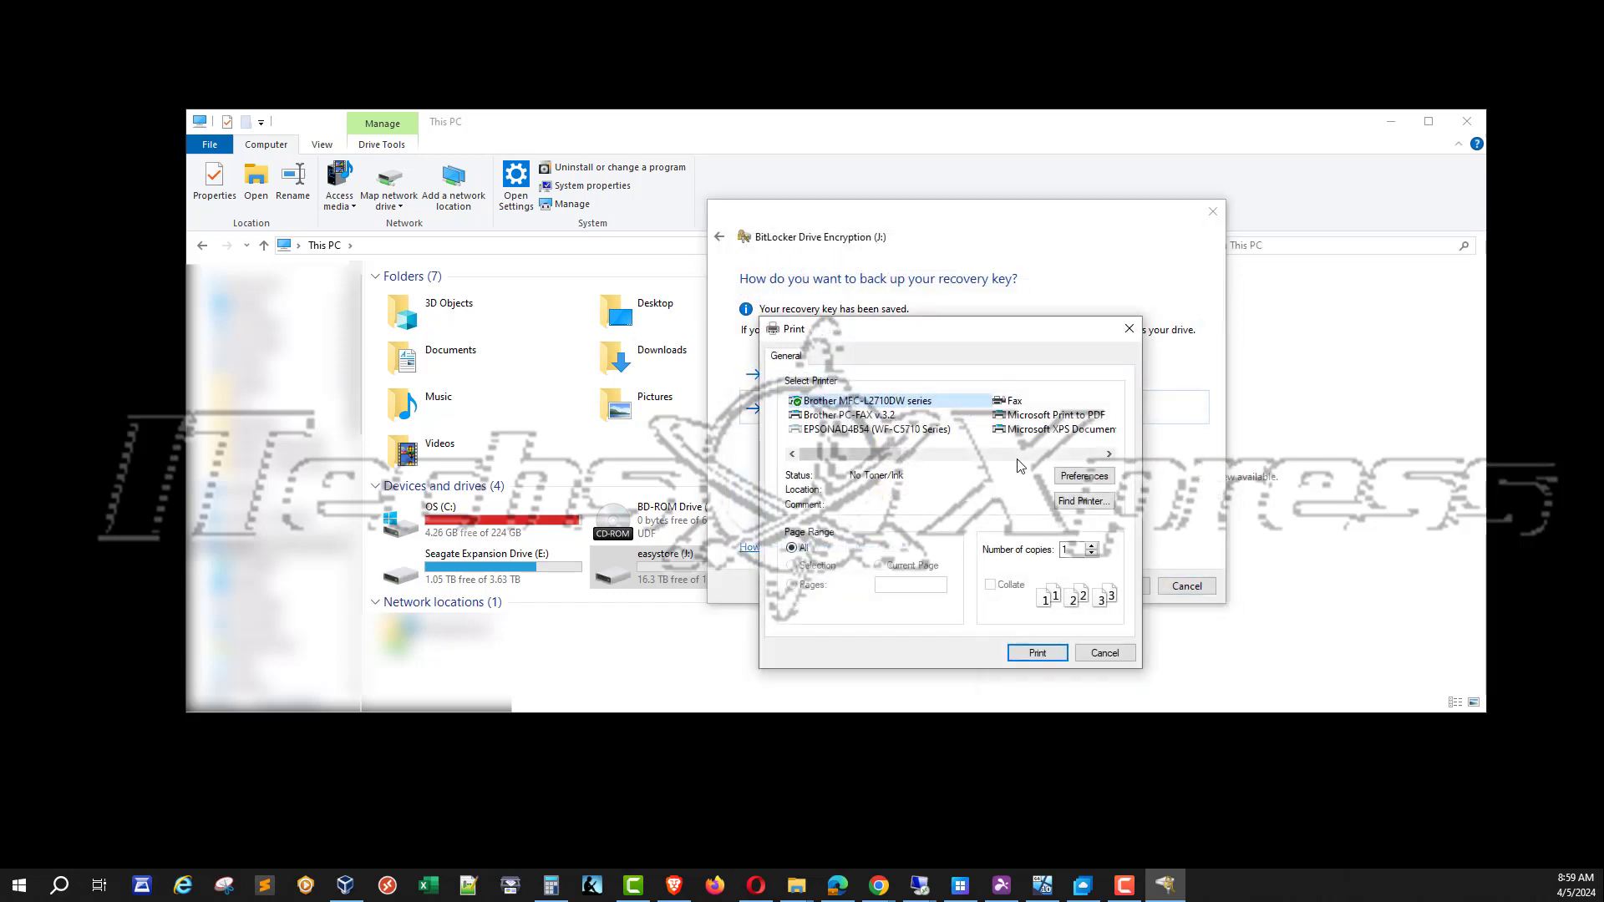
click(1021, 454)
click(1021, 454)
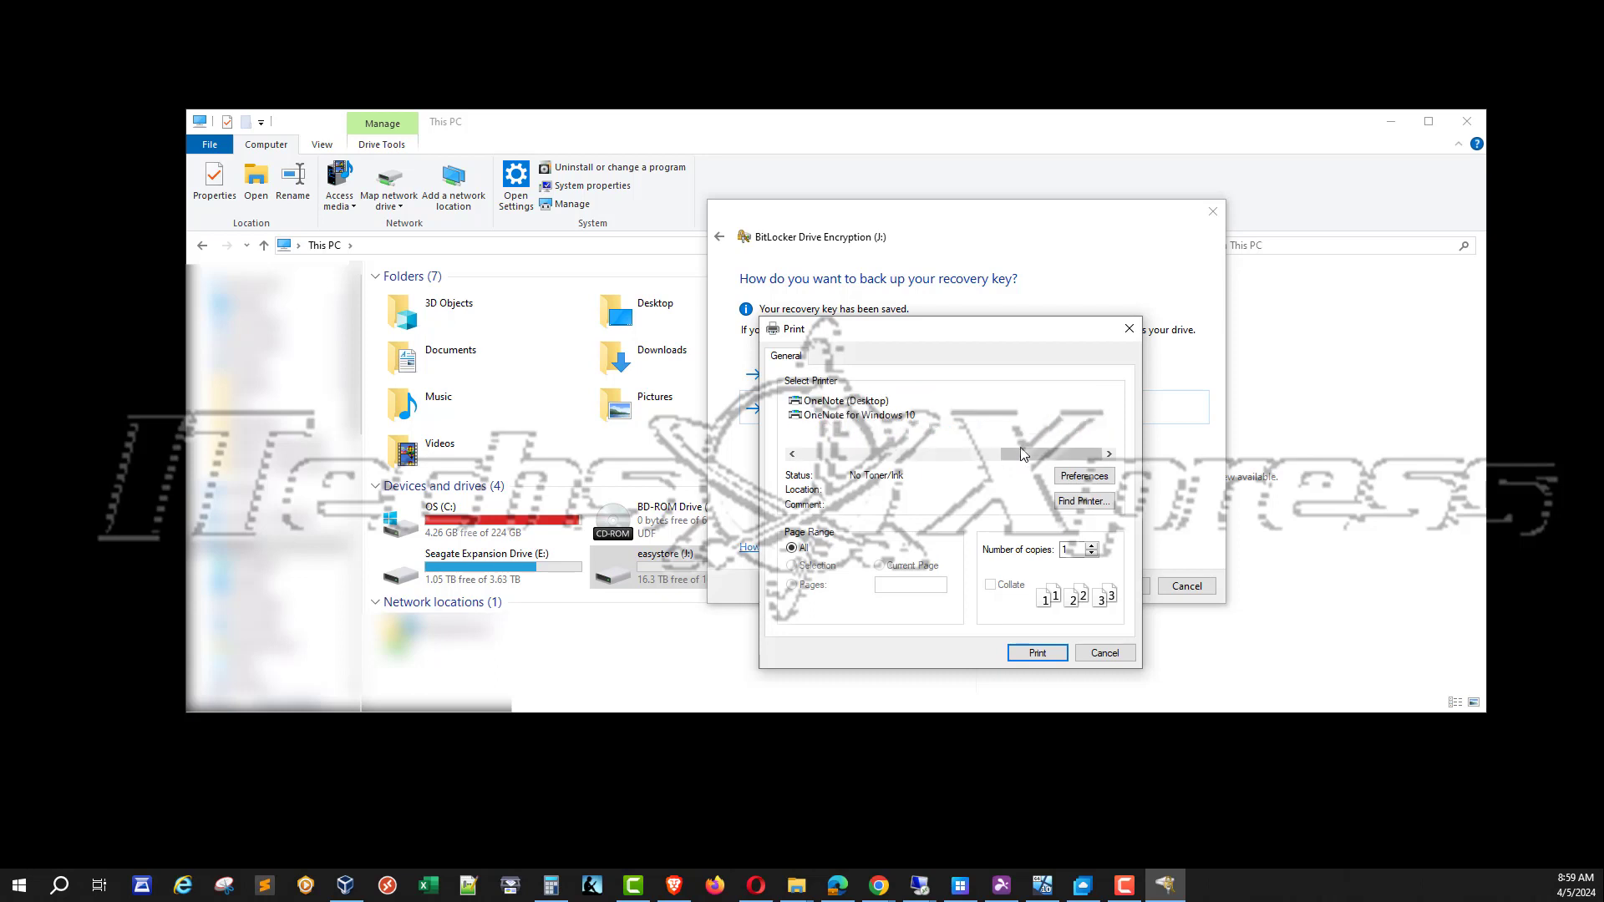
drag(1009, 454, 926, 465)
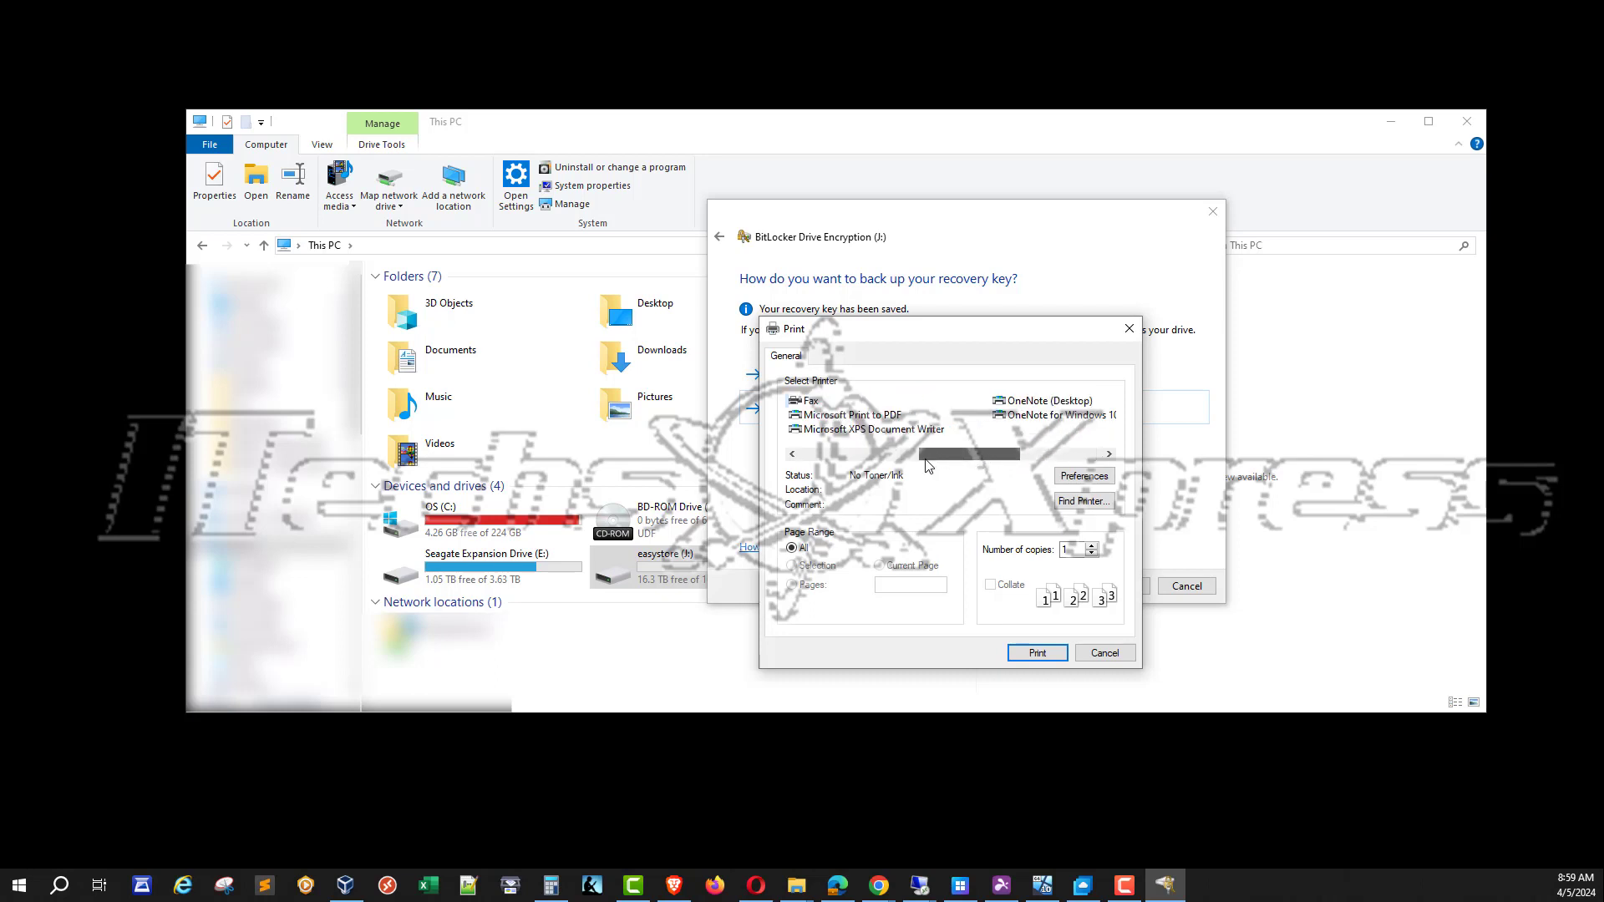
click(852, 415)
click(1036, 652)
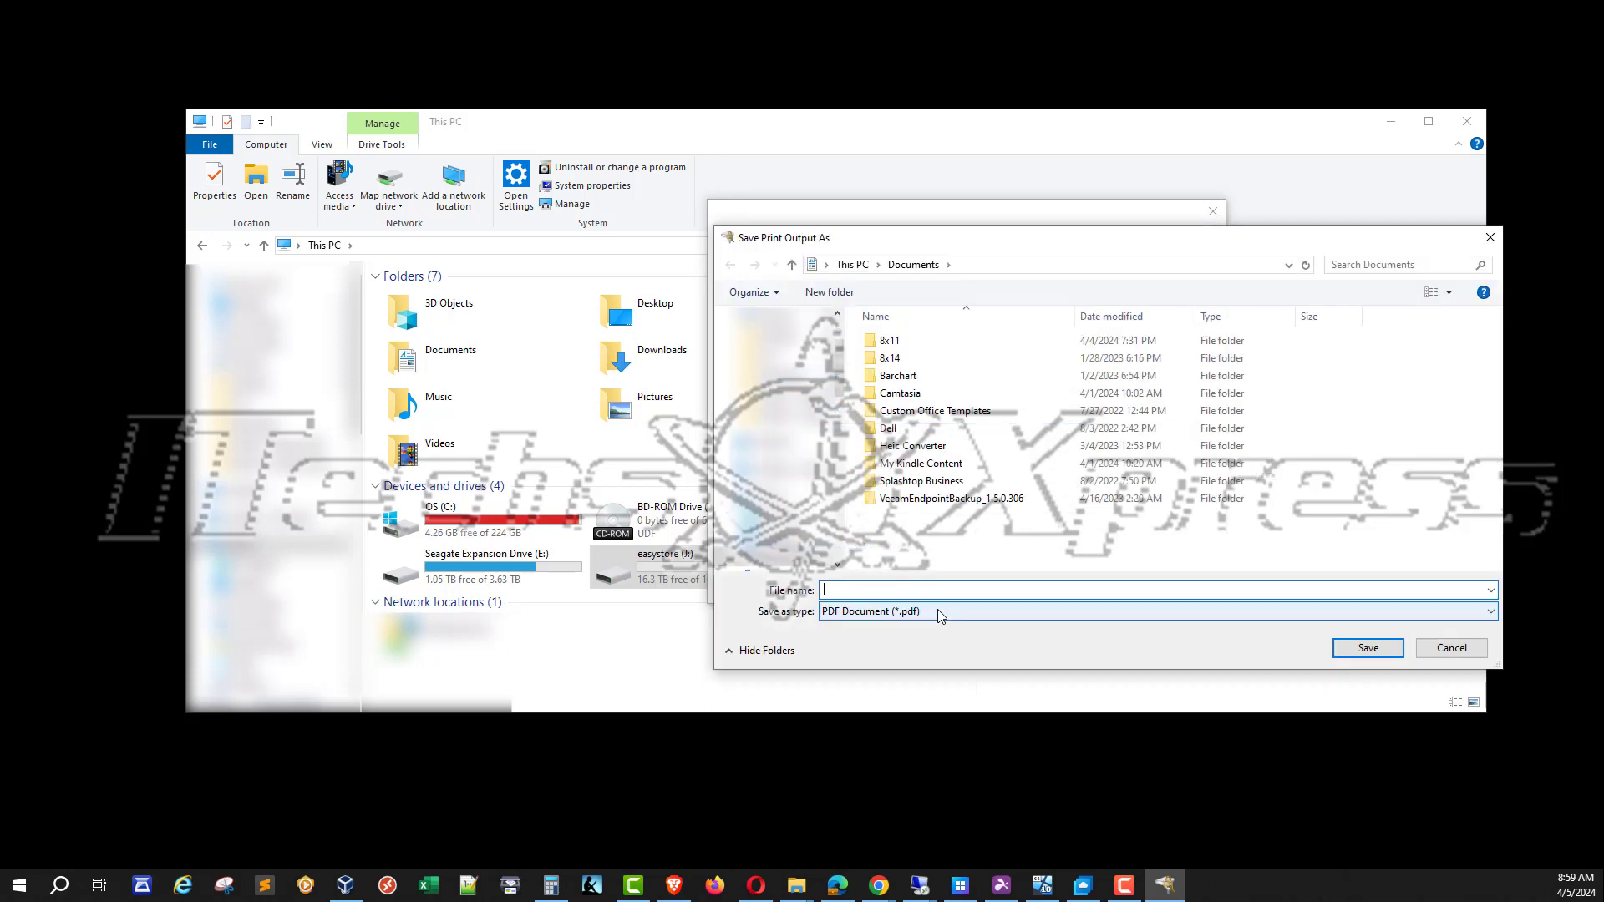
Step: Save the PDF in Documents under the recovery key text file's name without the .TXT extension, and finish the key backup
click(936, 590)
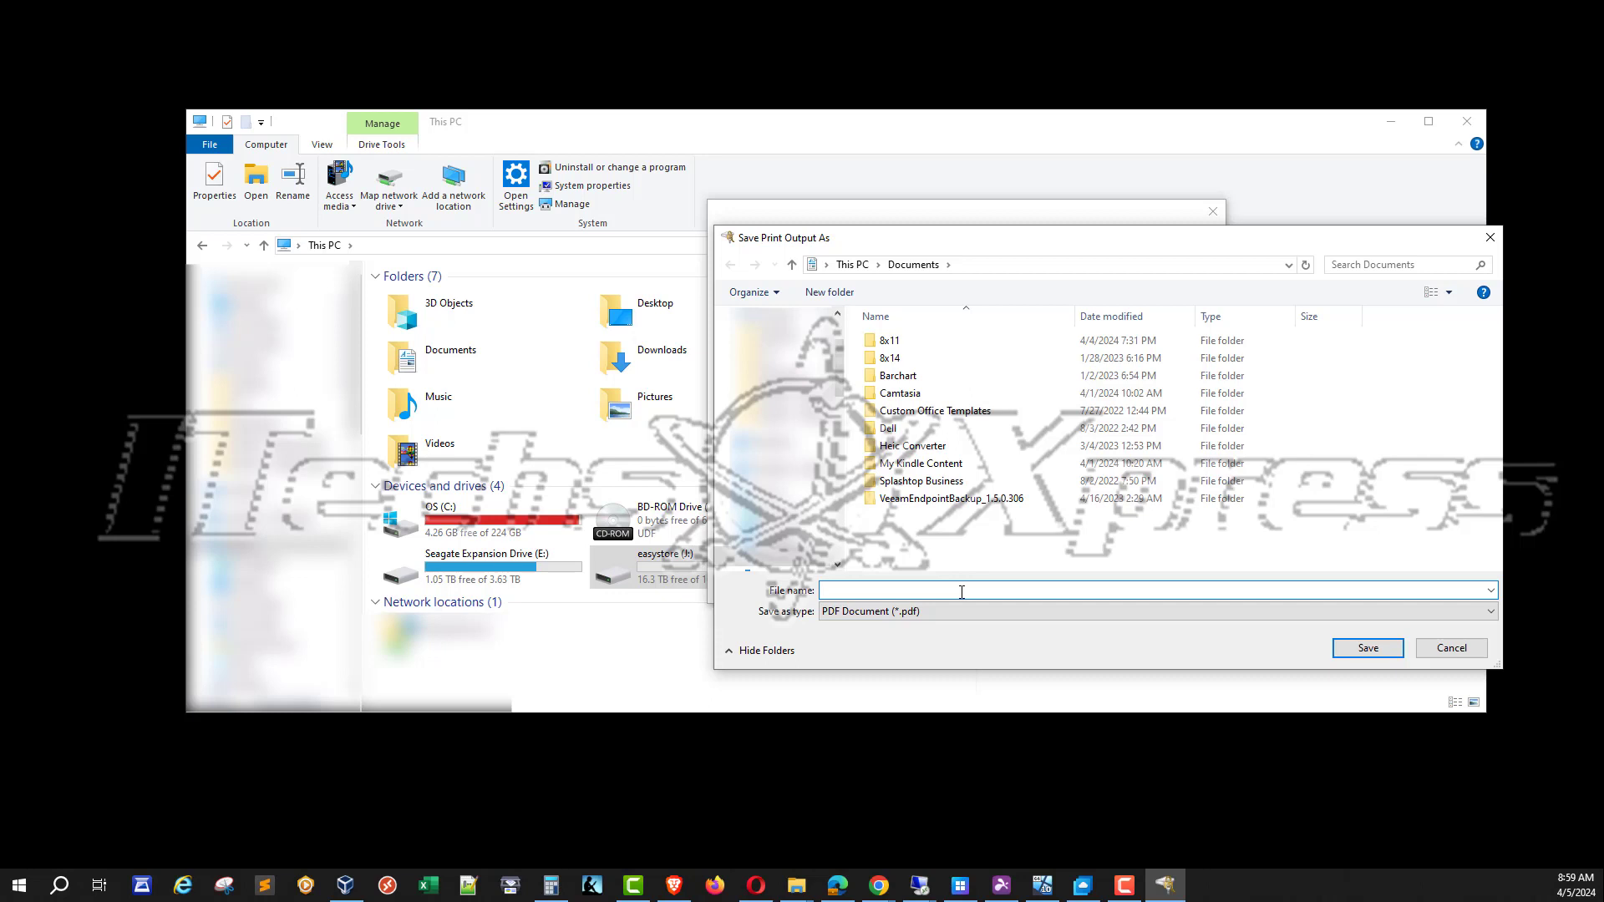
text(BitL)
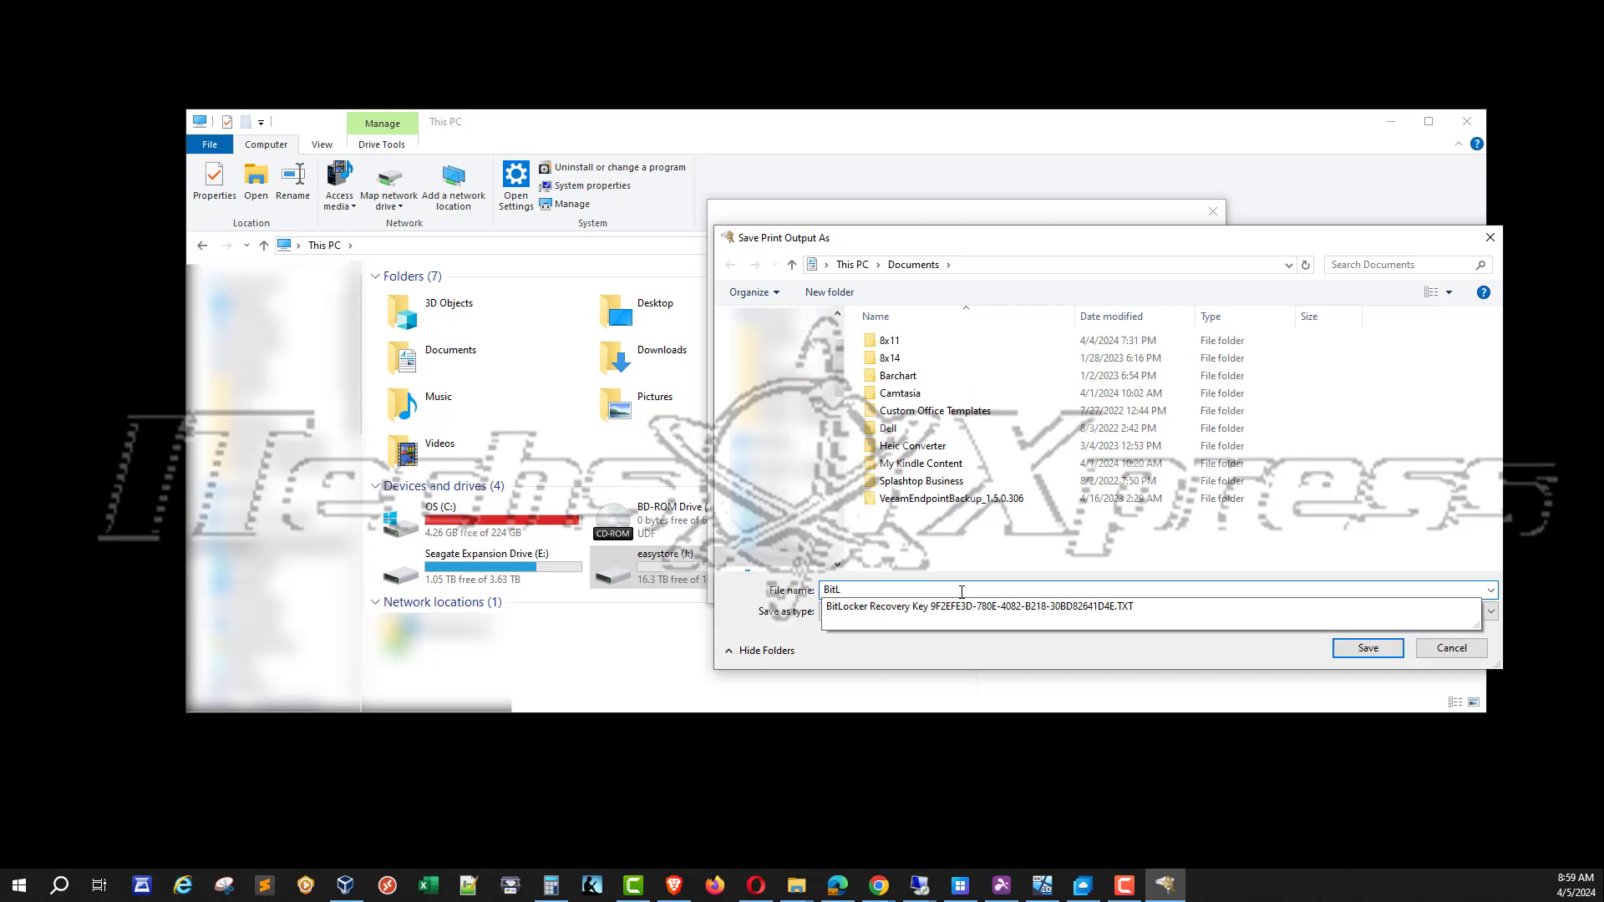
key(Down)
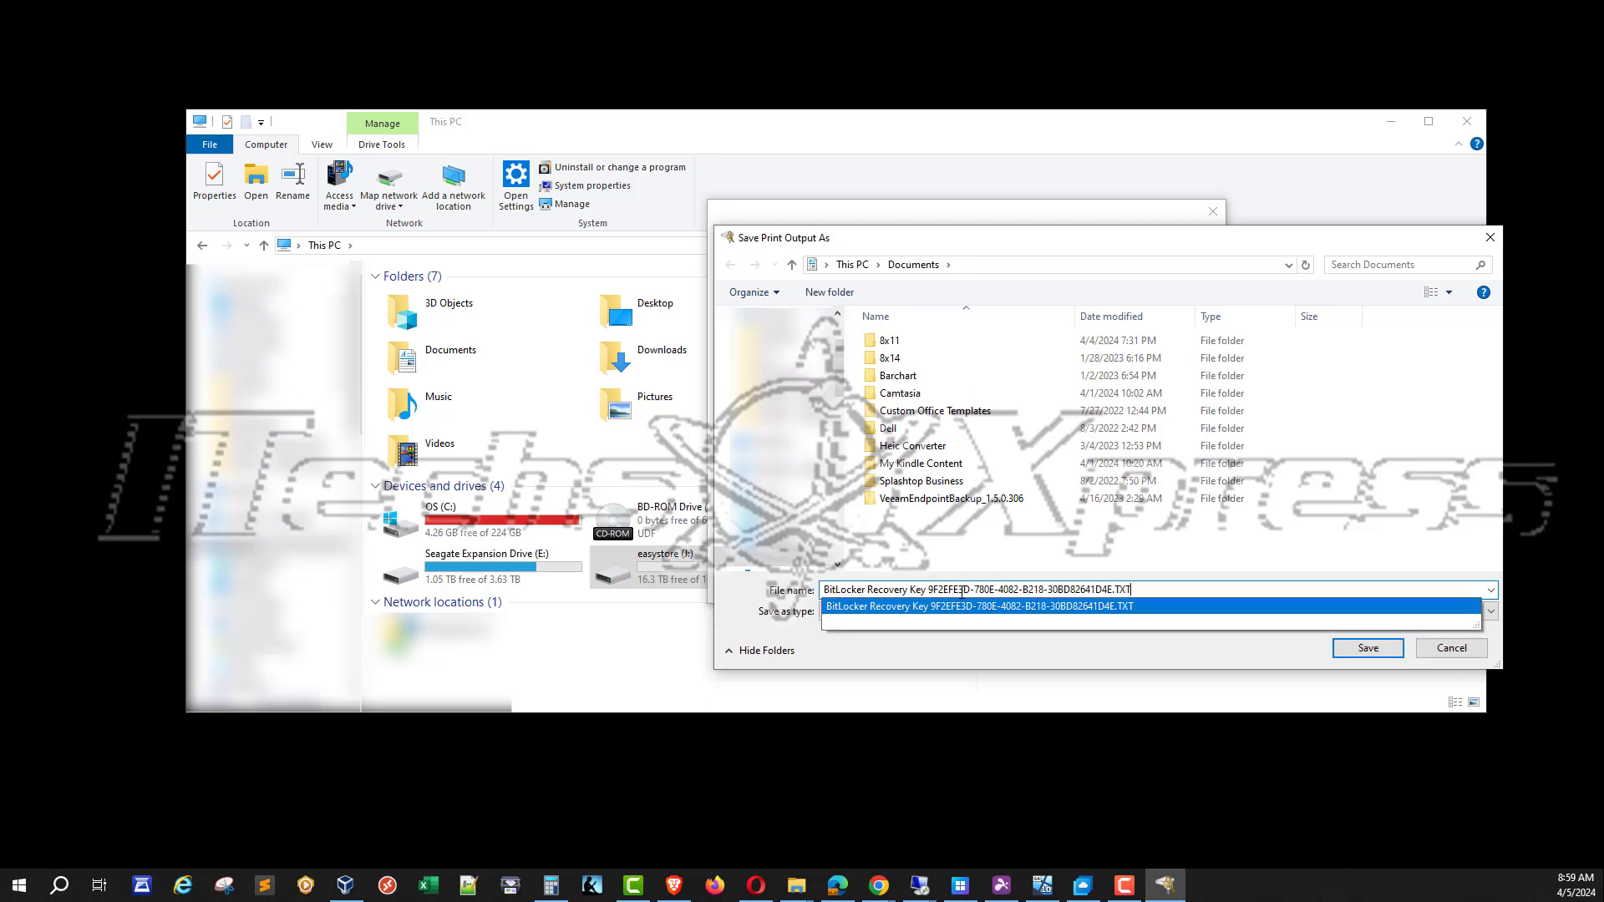
key(BackSpace)
key(BackSpace)
key(BackSpace)
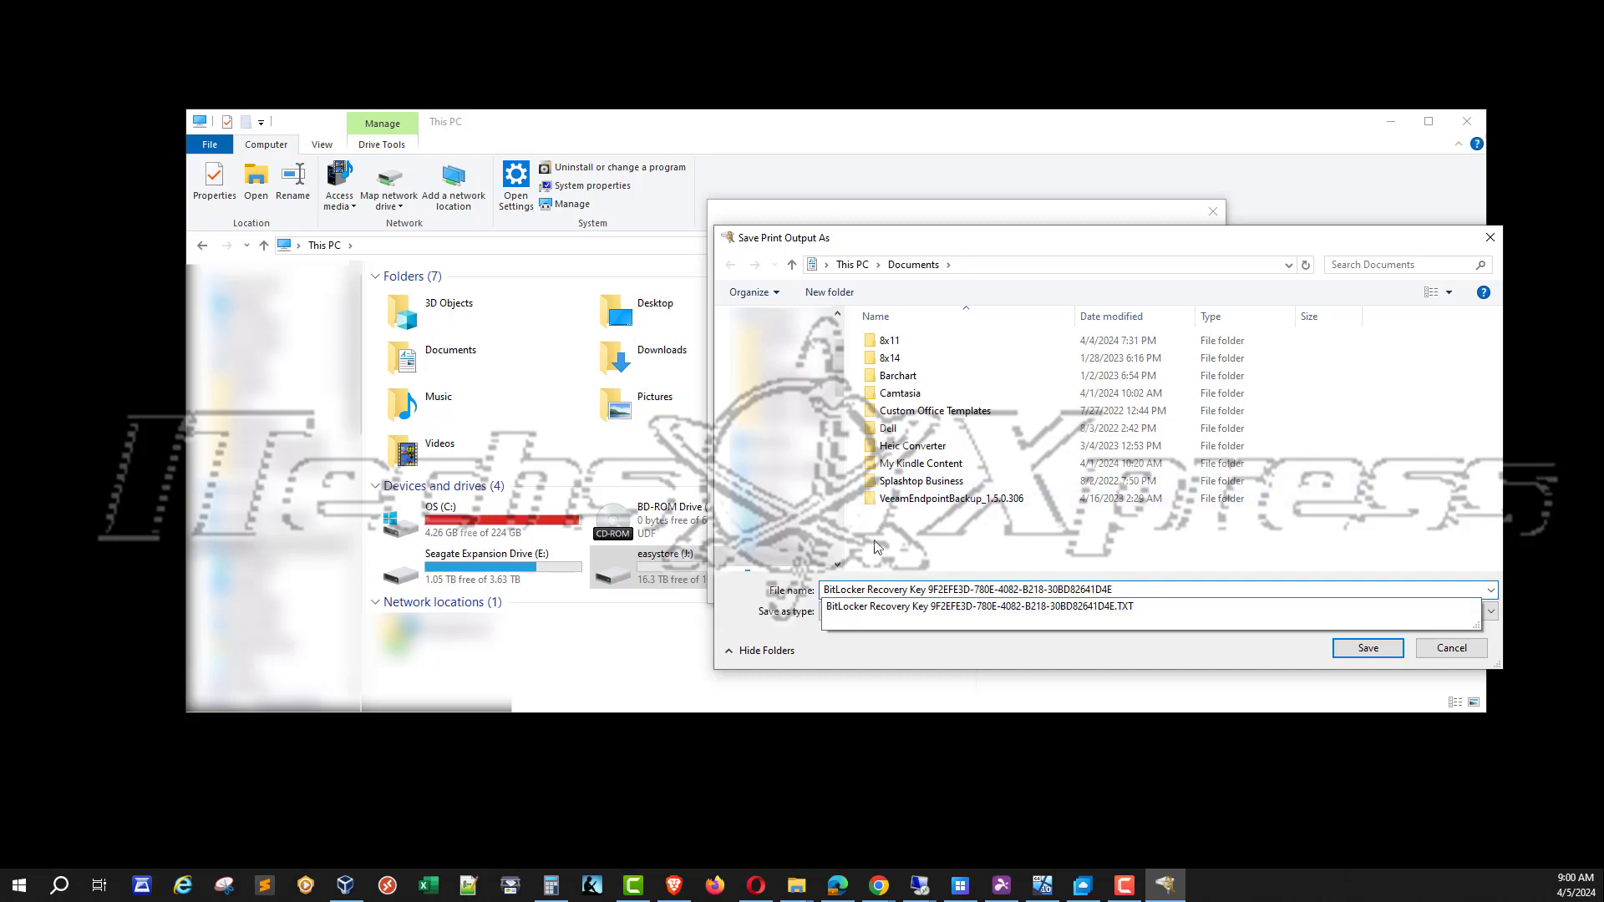
click(818, 649)
click(1378, 651)
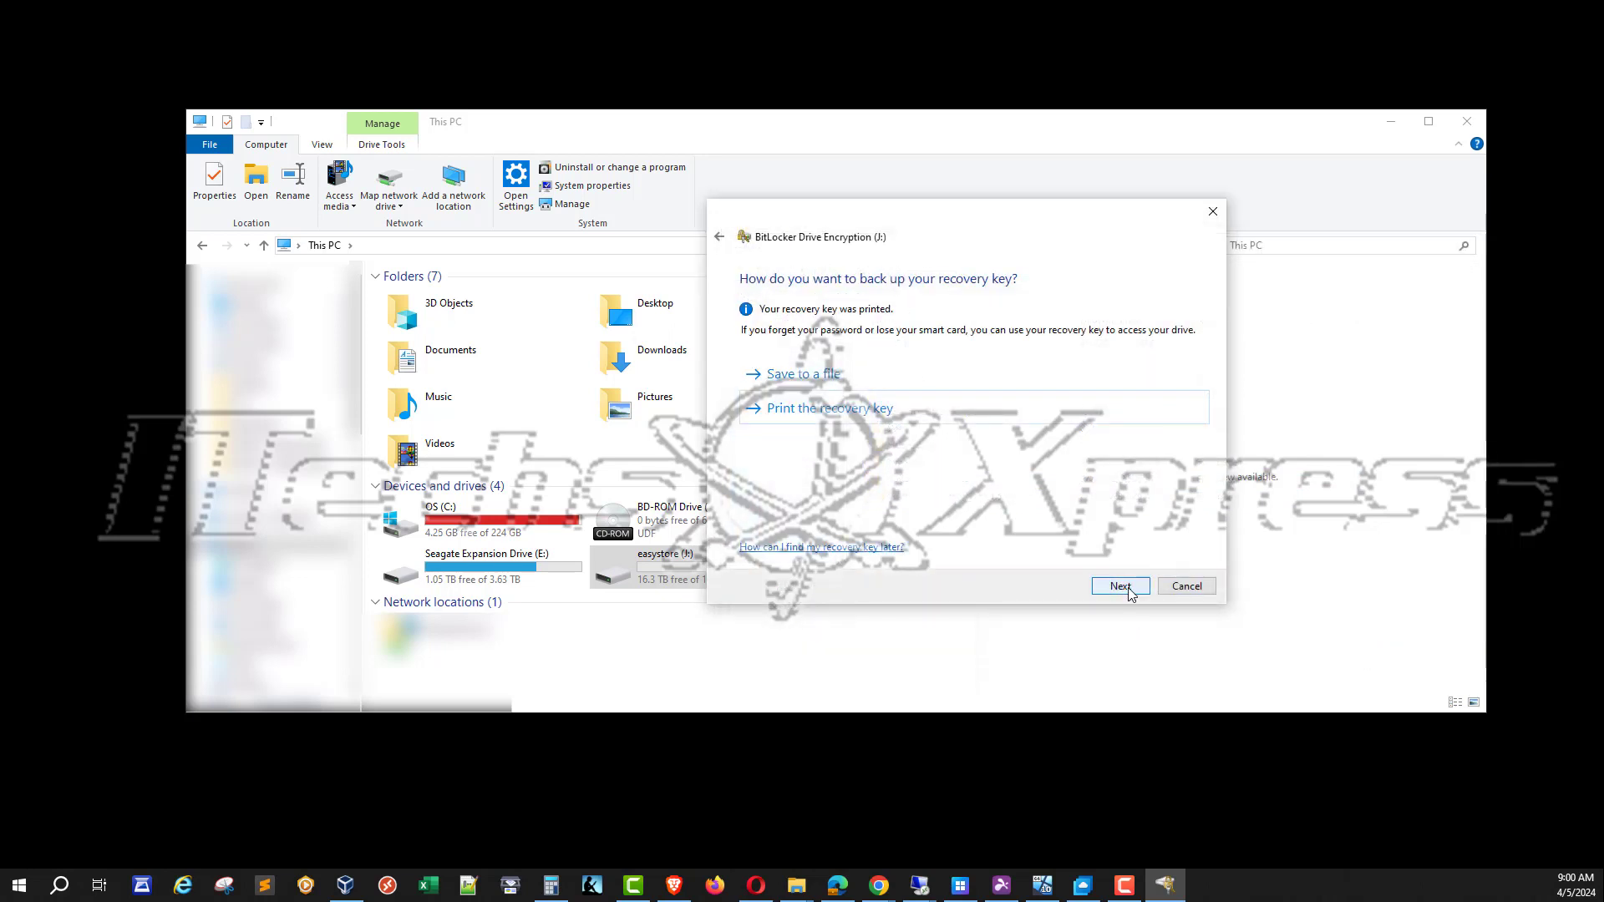
click(1128, 590)
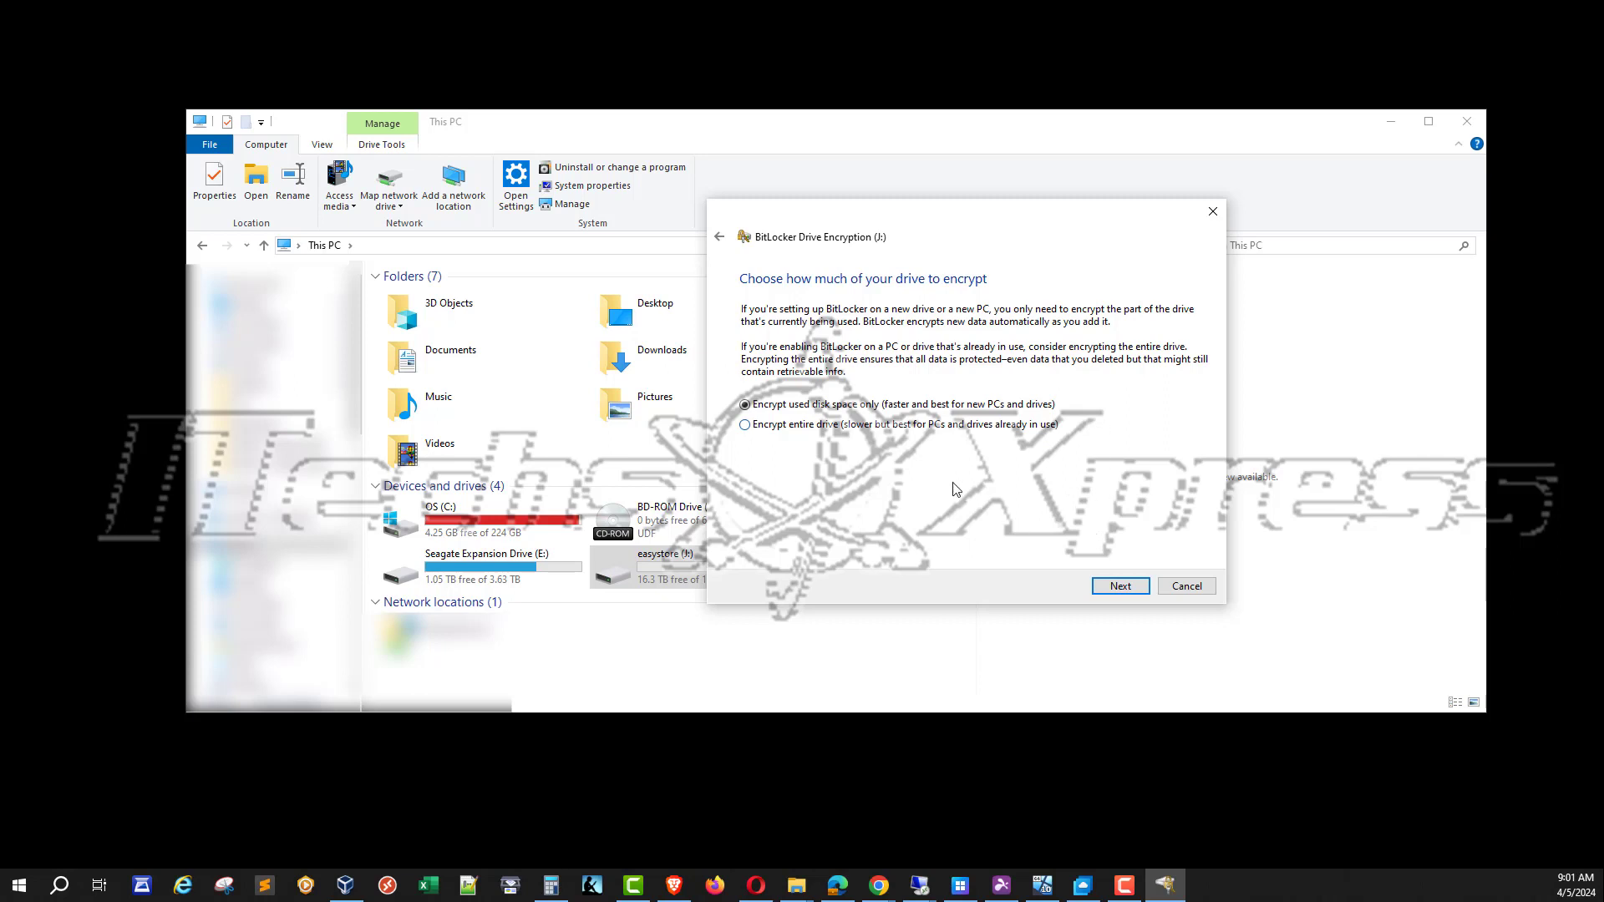
Step: Start encrypting the drive with used disk space only and Compatible mode
click(1119, 589)
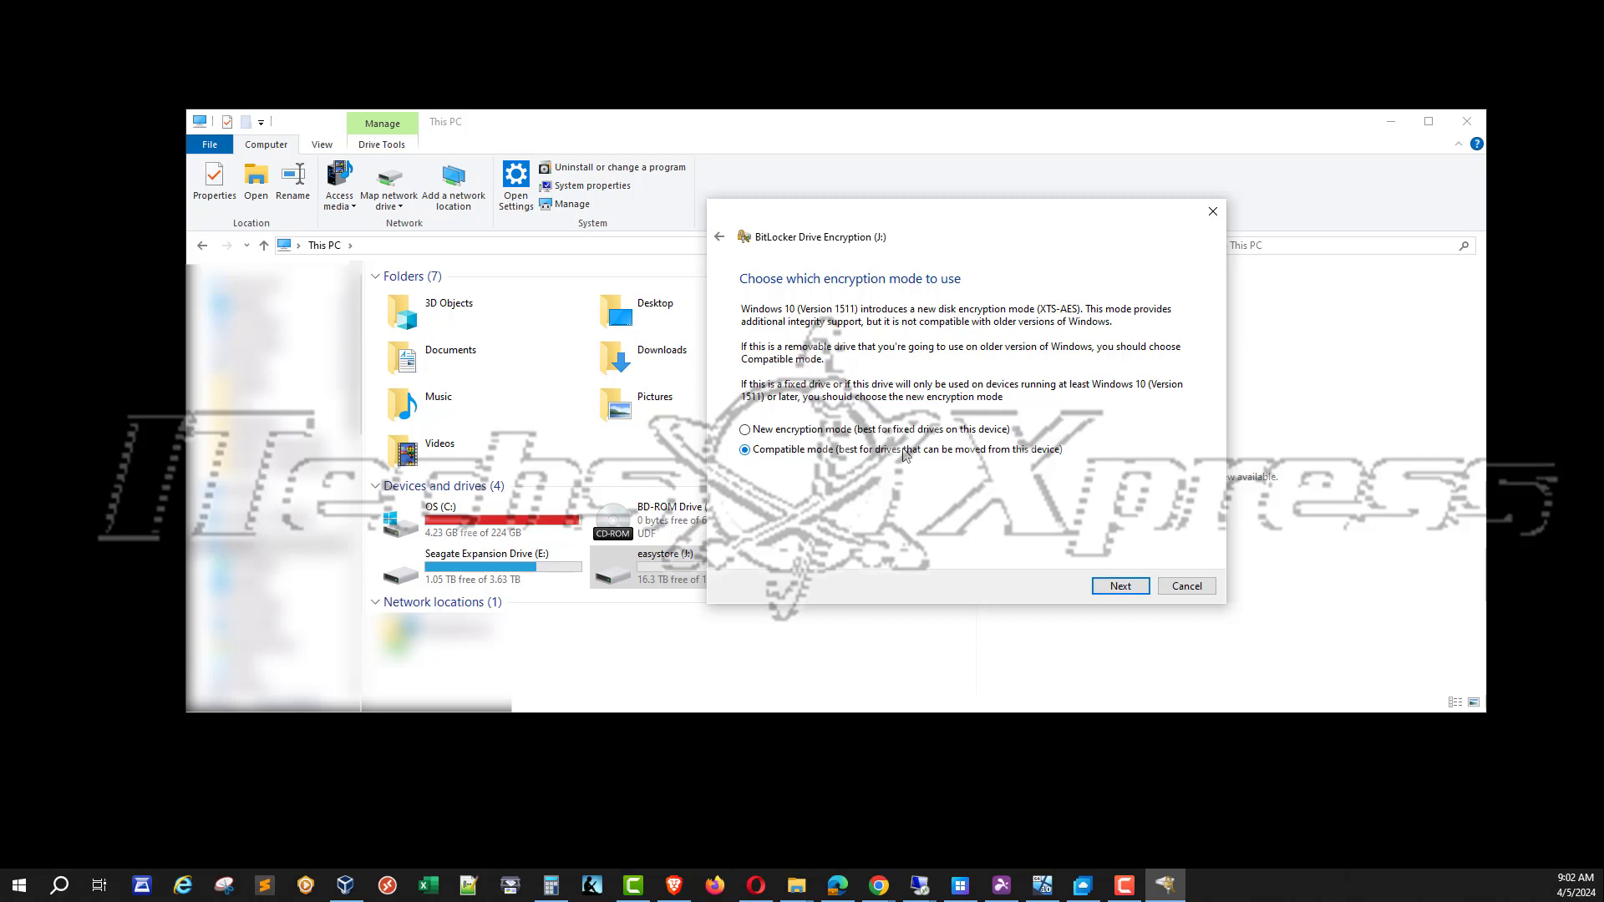
click(1121, 587)
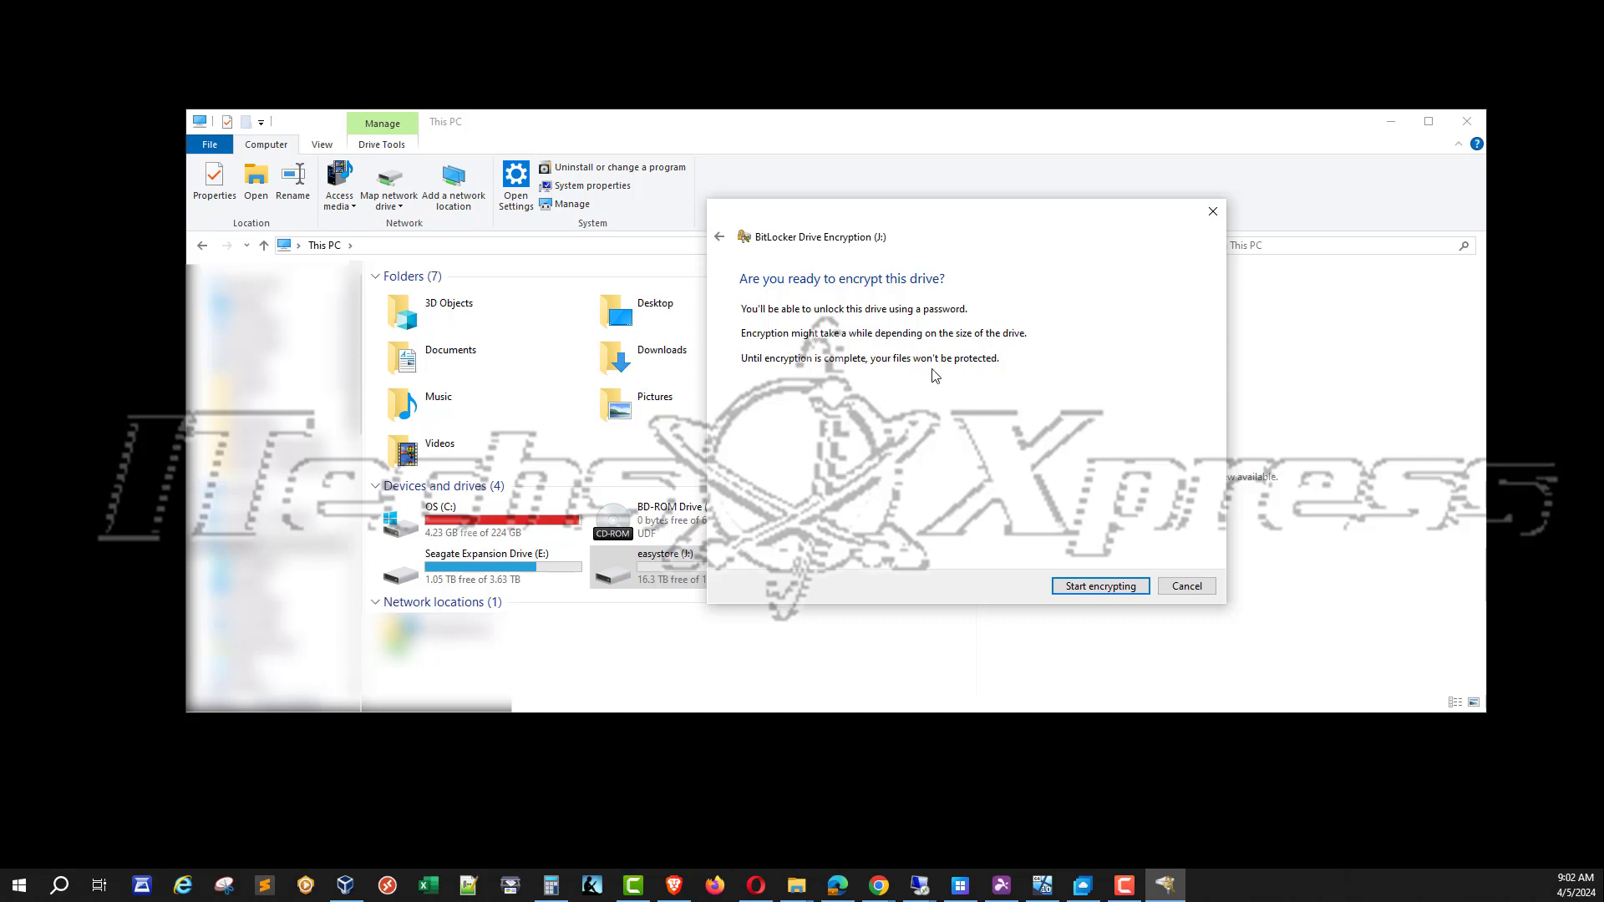
click(1119, 585)
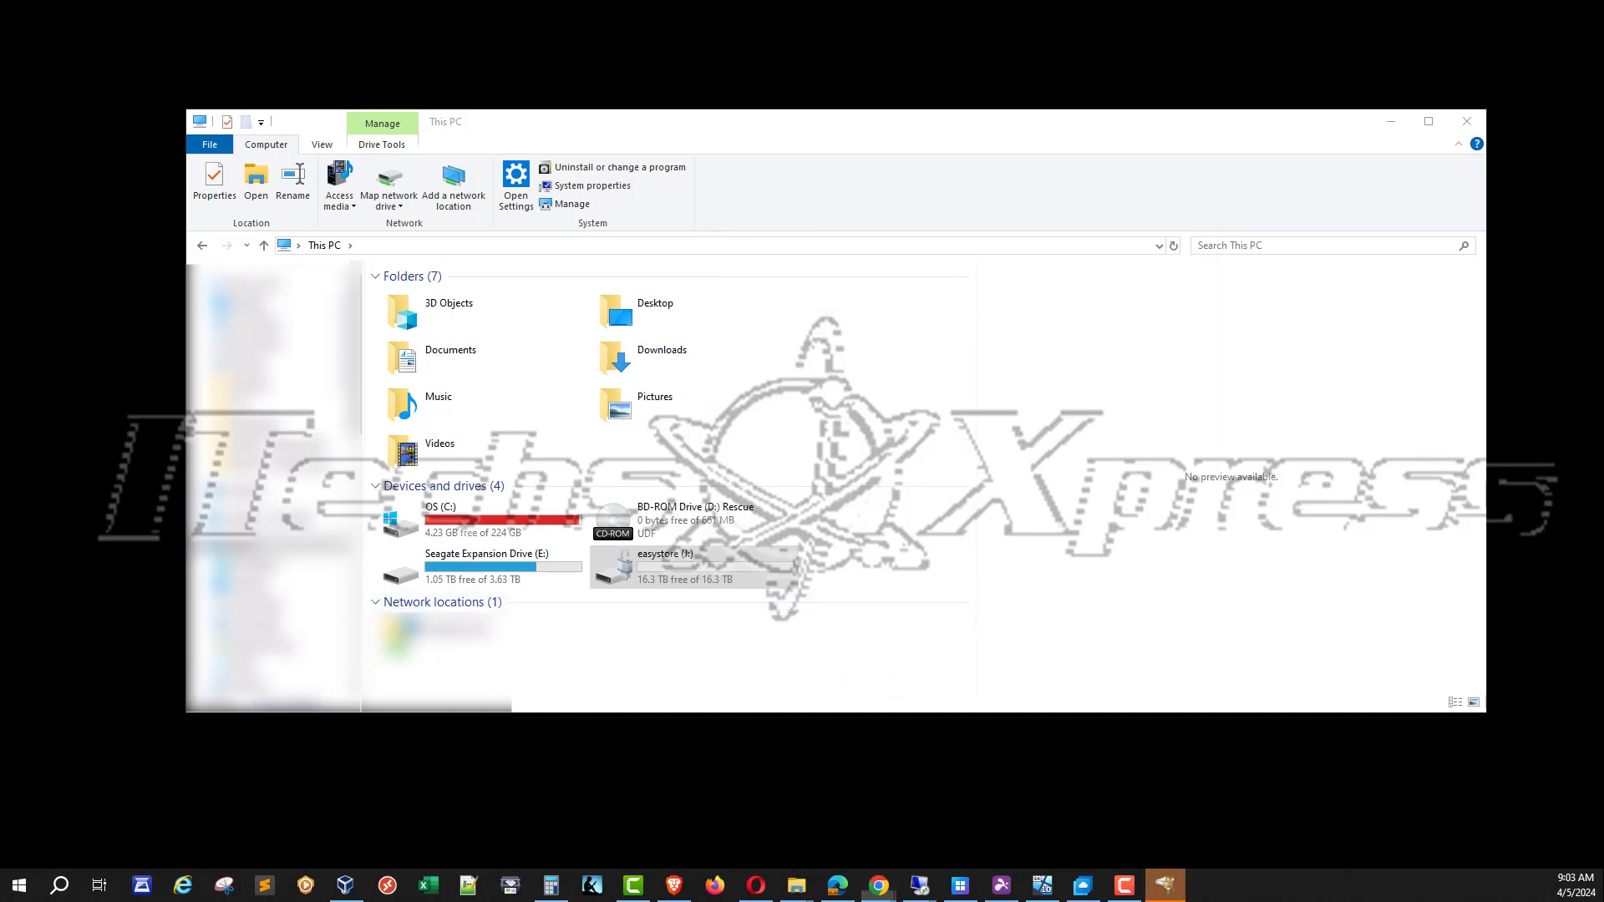
Step: Review the BitLocker management options for the easystore (J:) drive, and dismiss the encryption dialog
drag(928, 225, 927, 271)
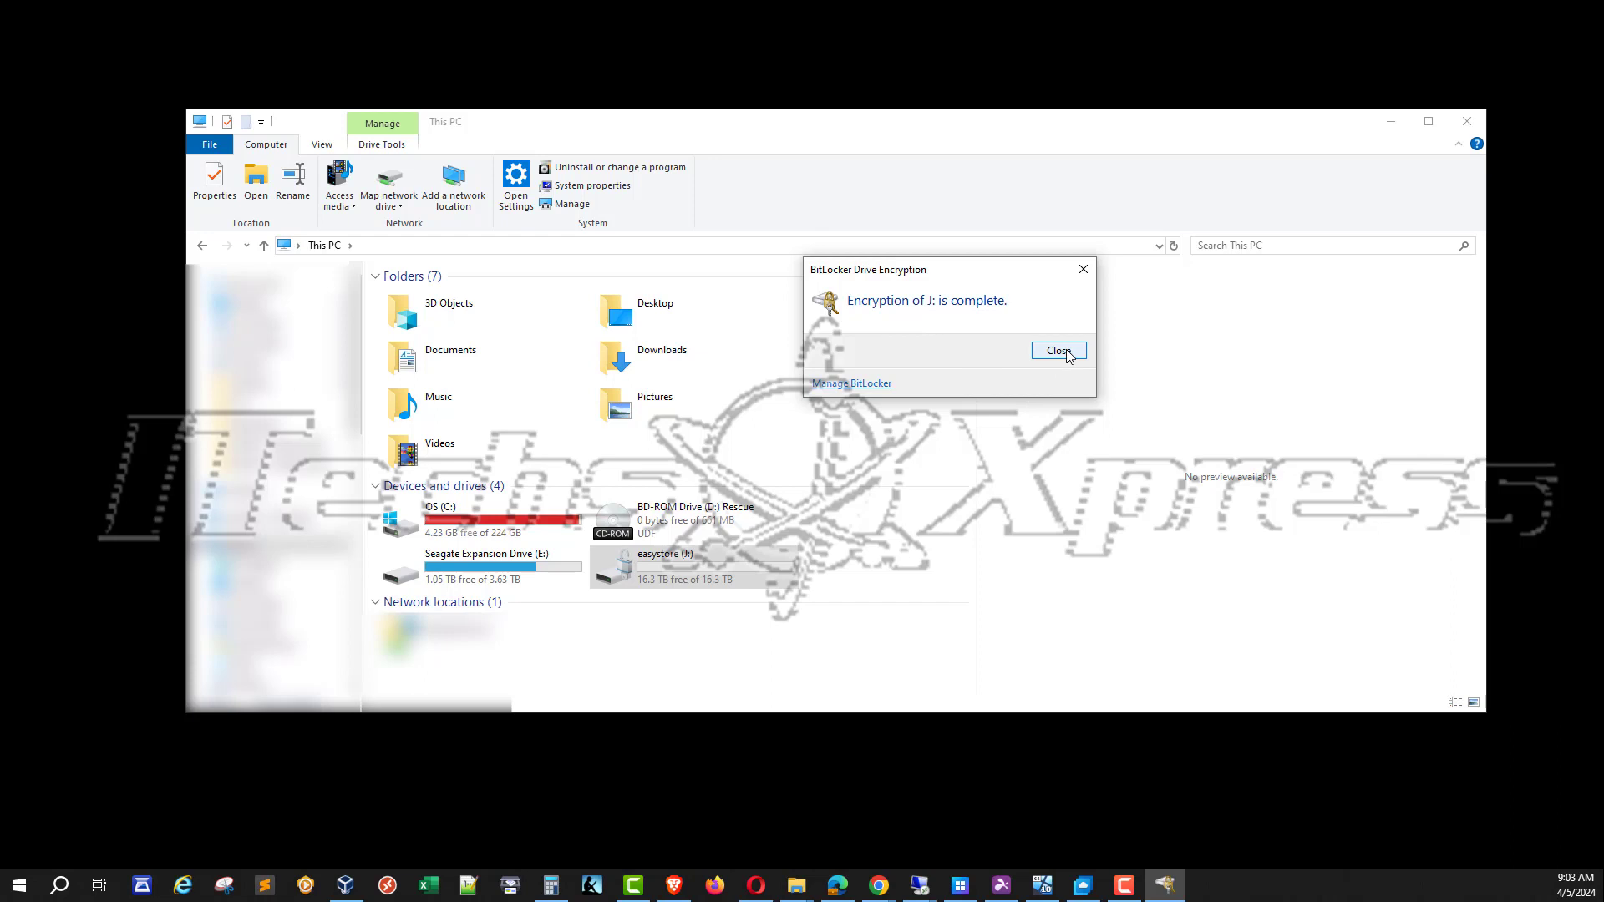
click(871, 385)
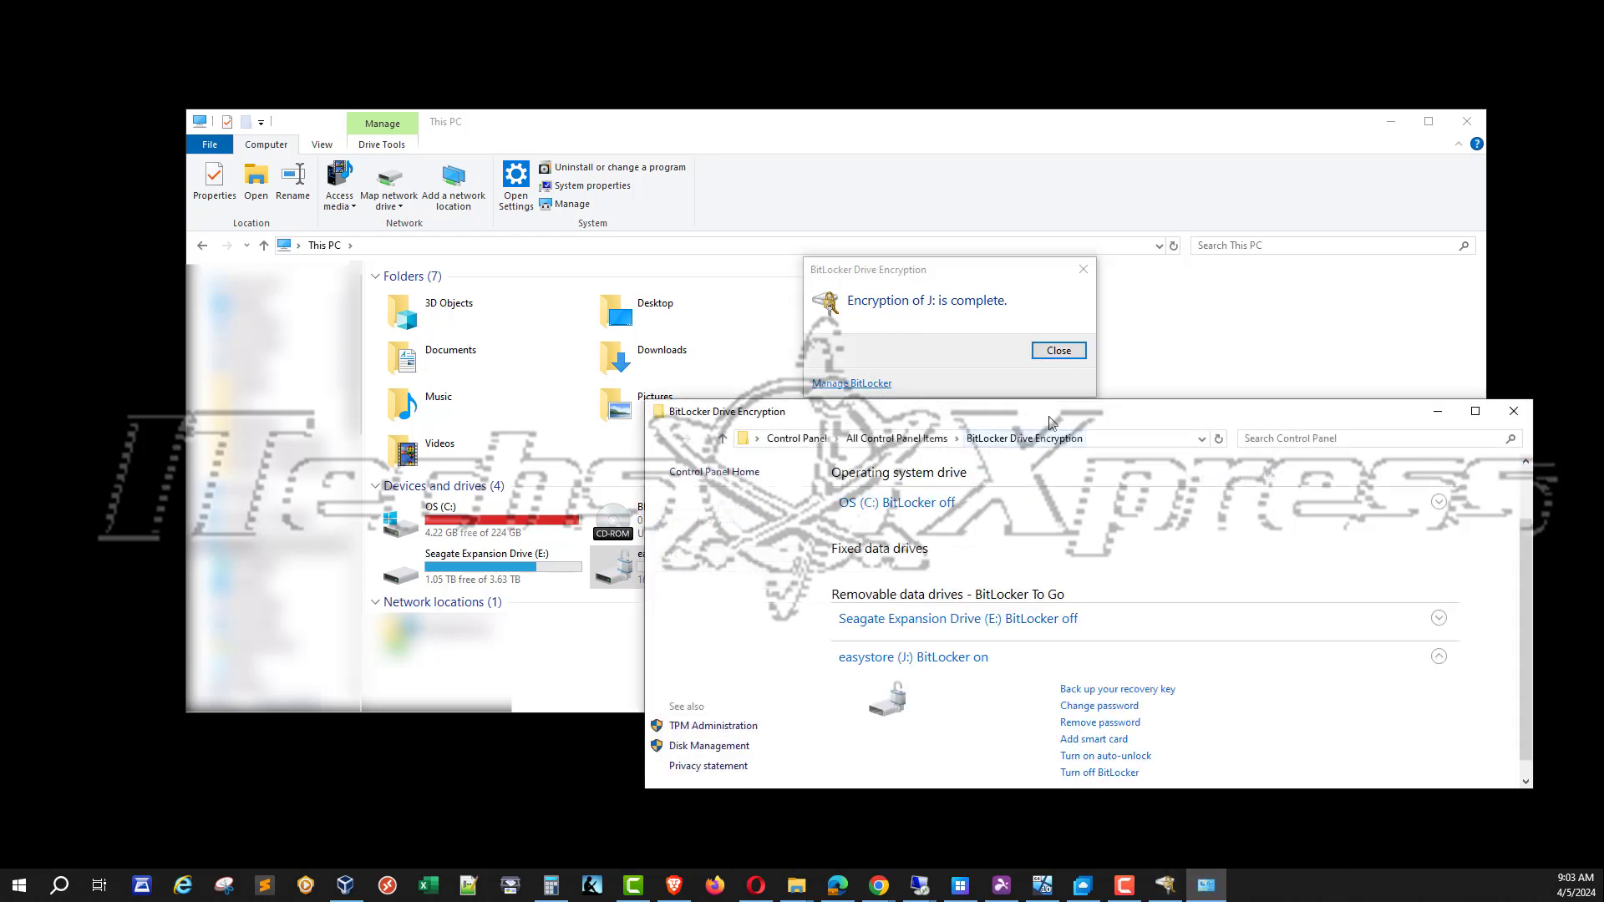
drag(1050, 422, 962, 324)
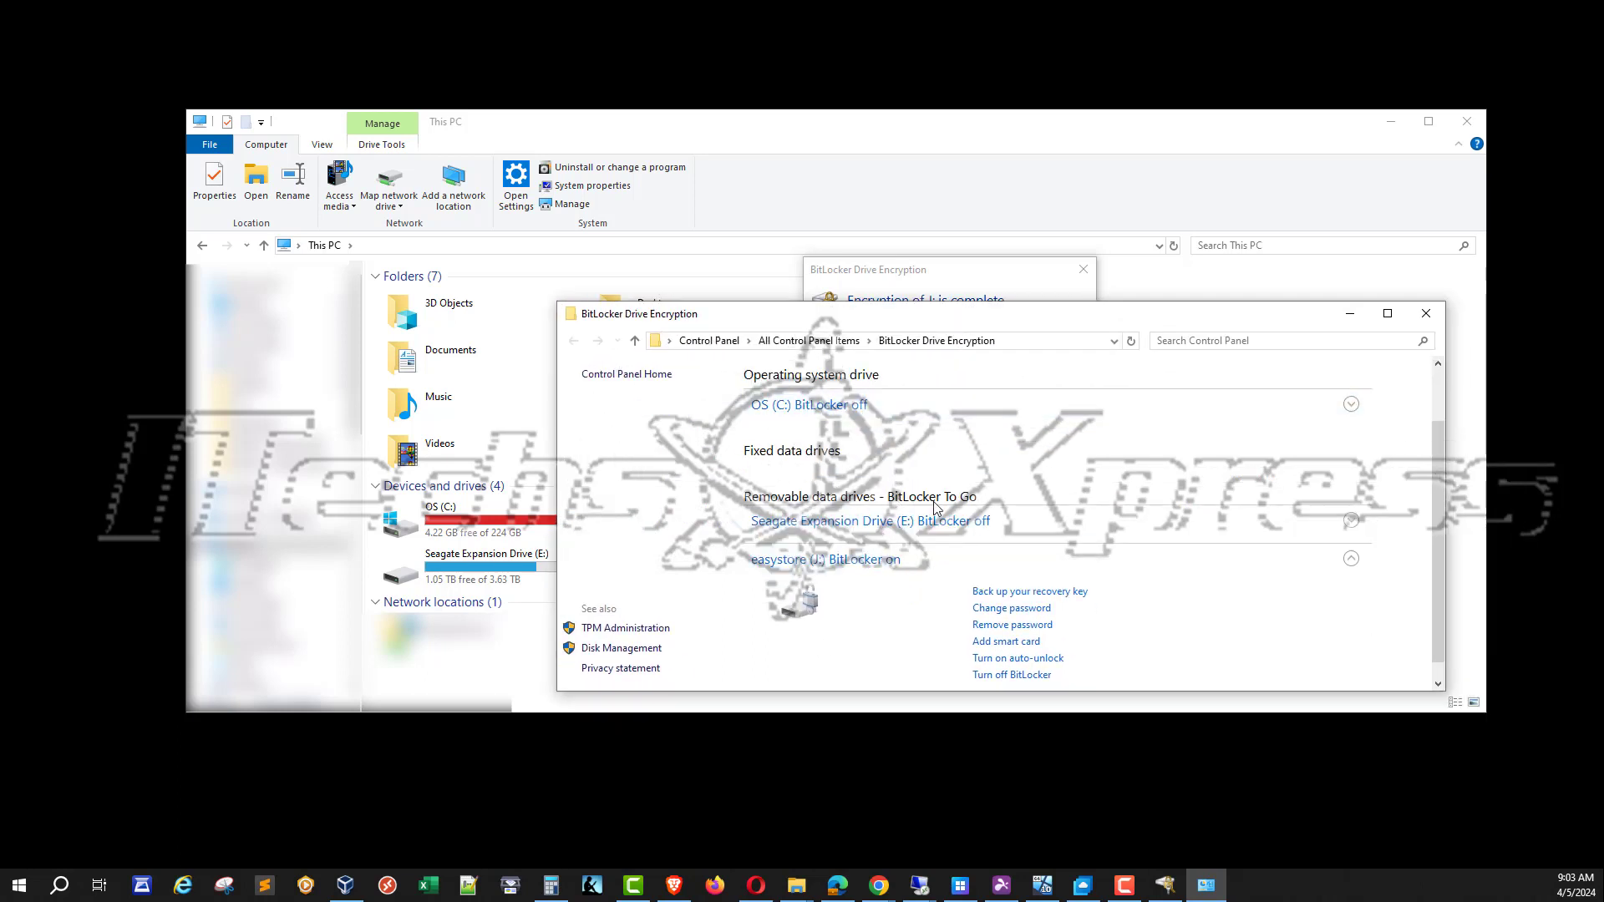
scroll(934, 505, down, 1)
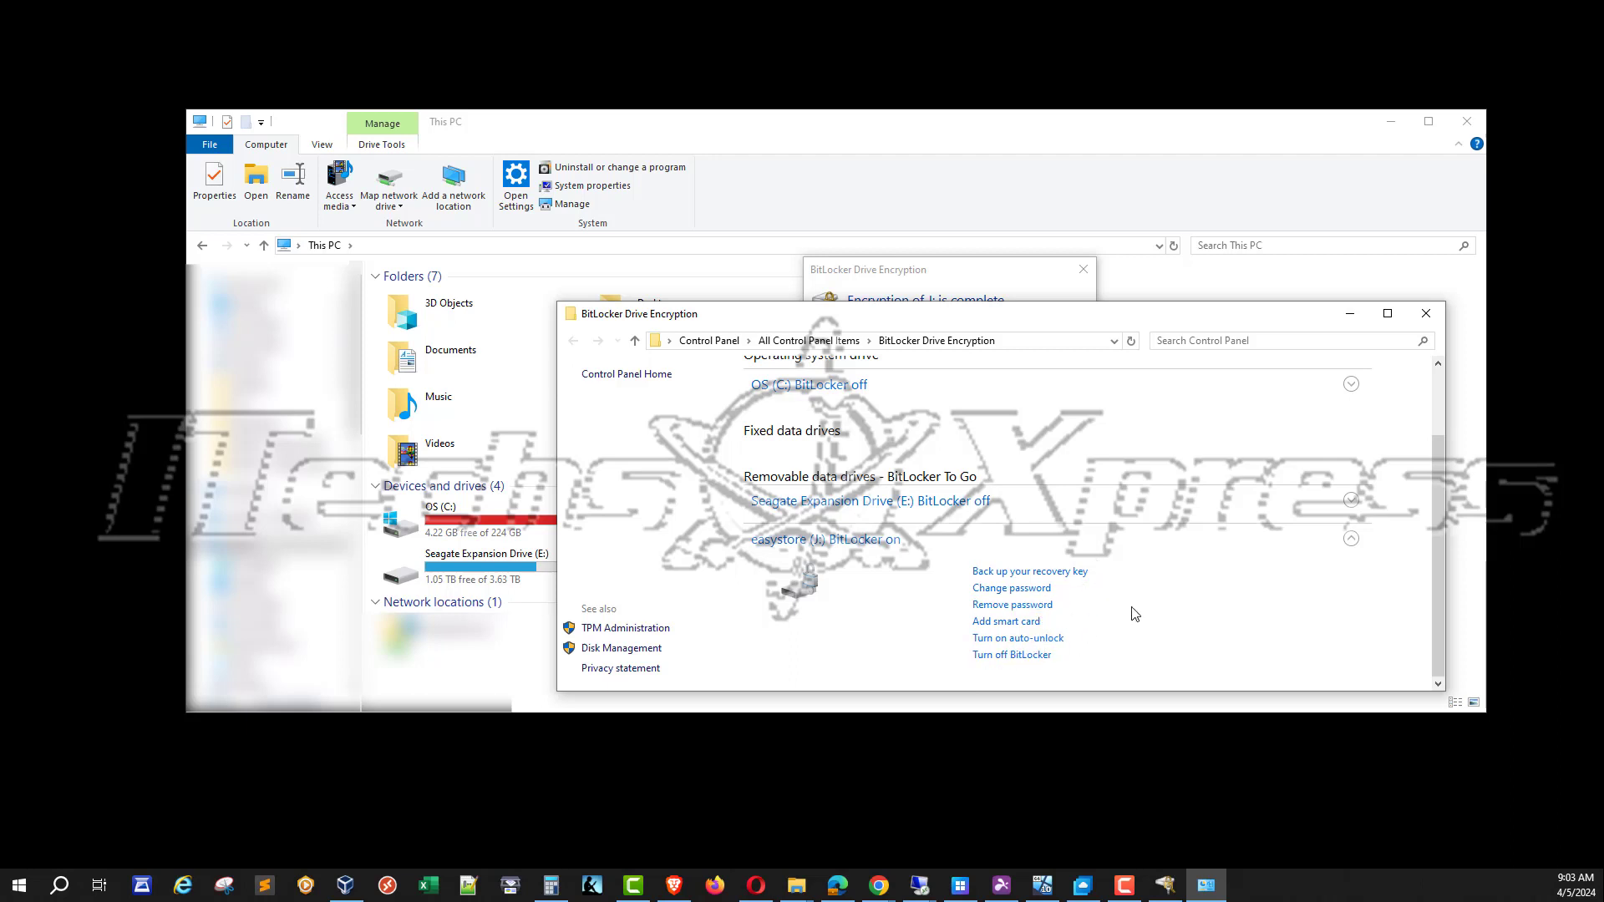
click(1349, 314)
click(1056, 352)
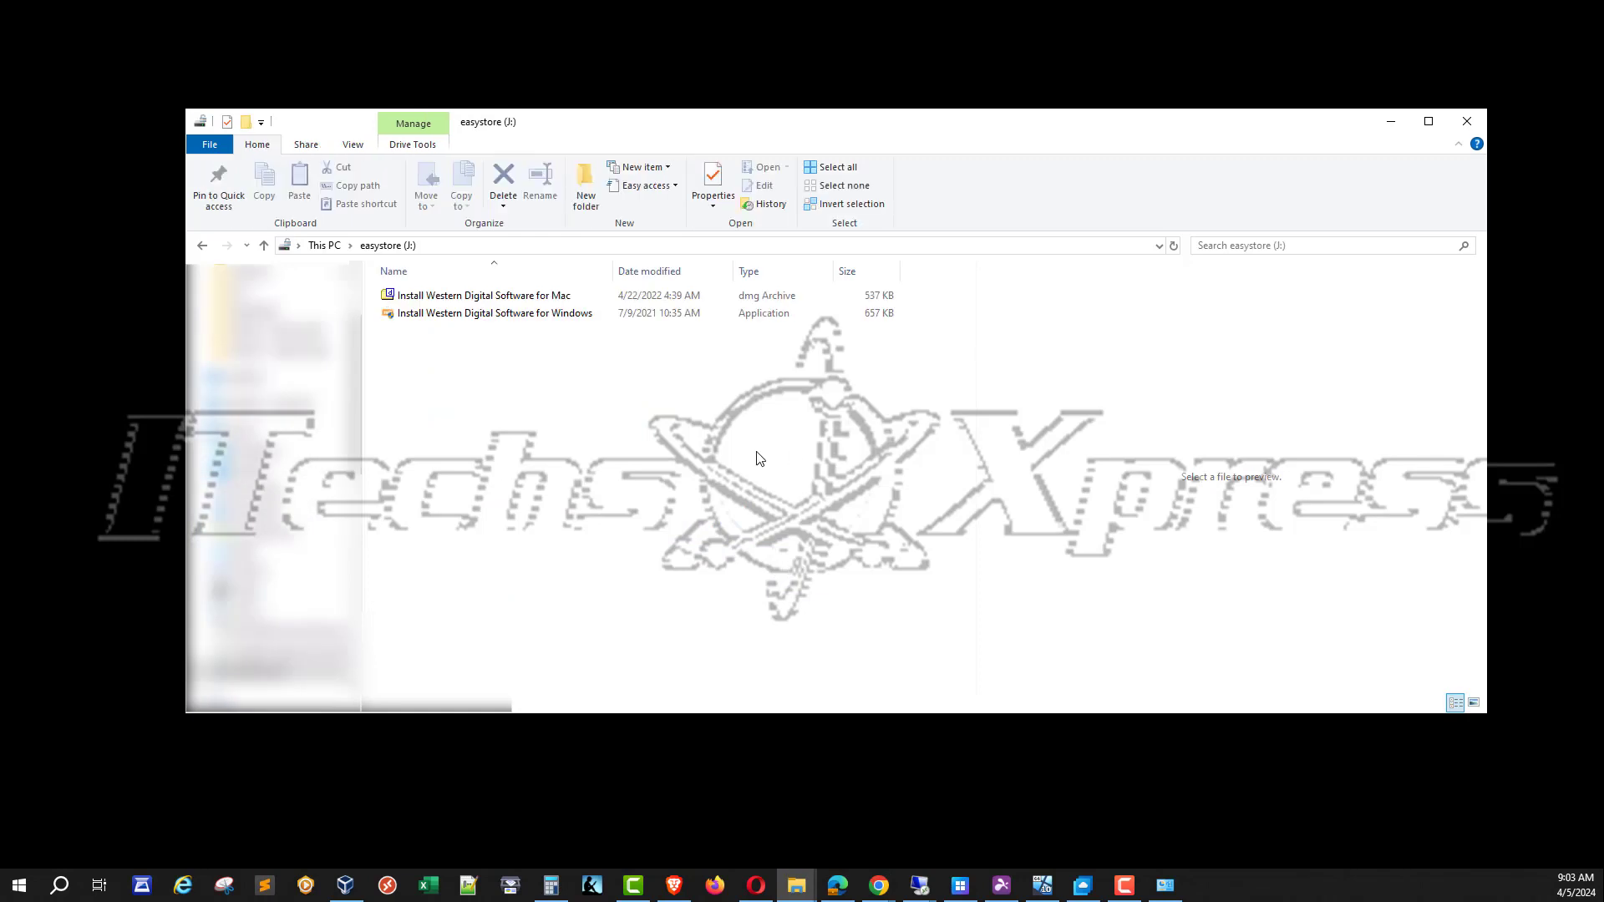
Step: Create a new text document on the easystore (J:) drive as a write test and delete it
right_click(559, 419)
mouse_move(631, 618)
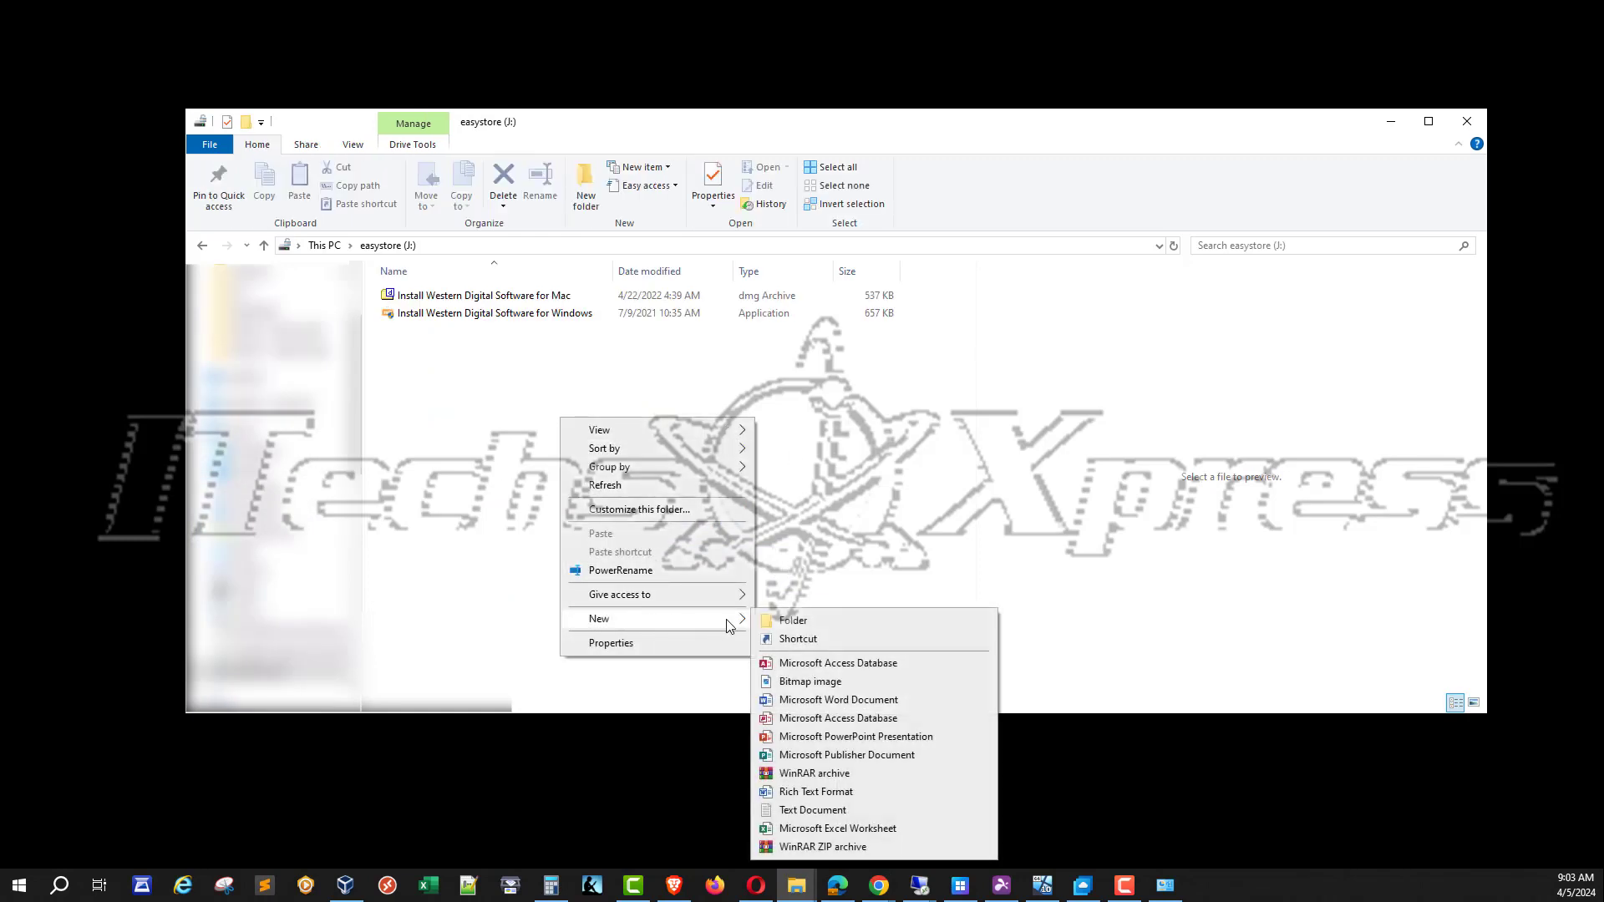
click(840, 810)
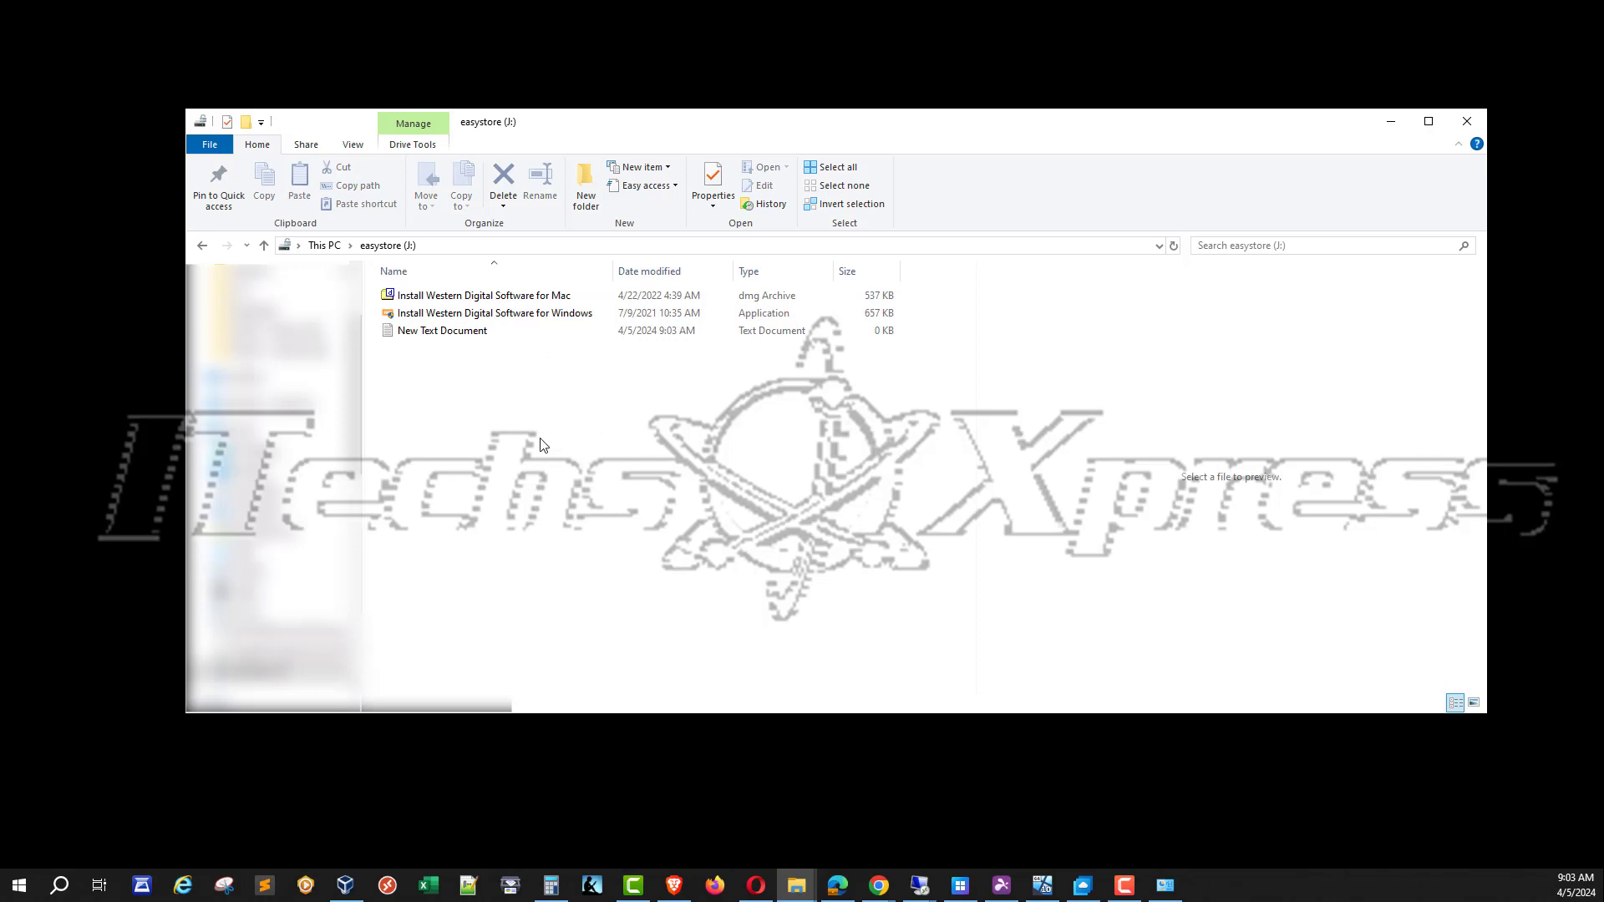
click(465, 332)
key(Delete)
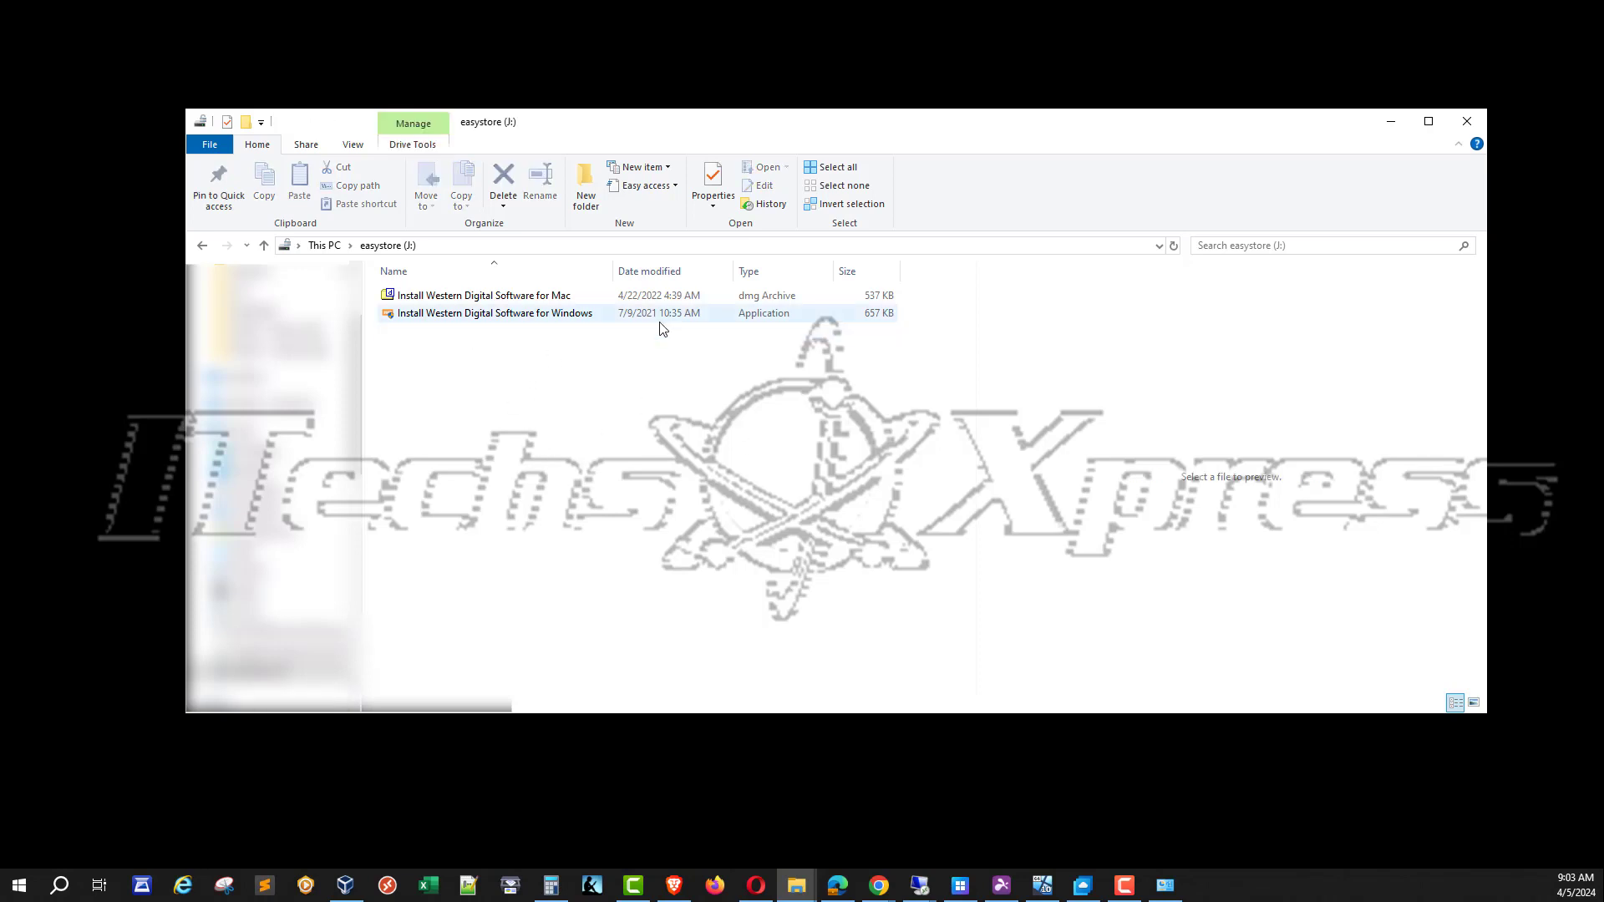